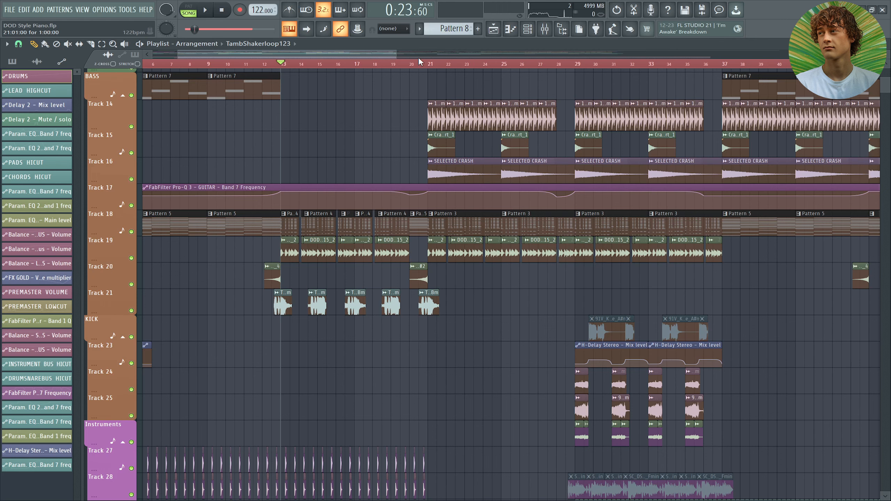
Switch to pattern playback and listen to the Pattern 3 piano chords in the M1 piano roll.
scroll(419, 67, "down", 2)
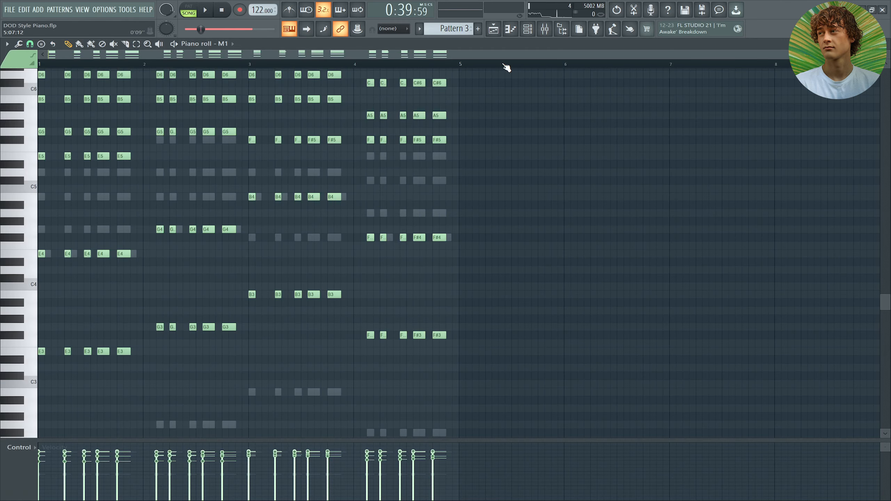
scroll(493, 135, "up", 3)
key("l")
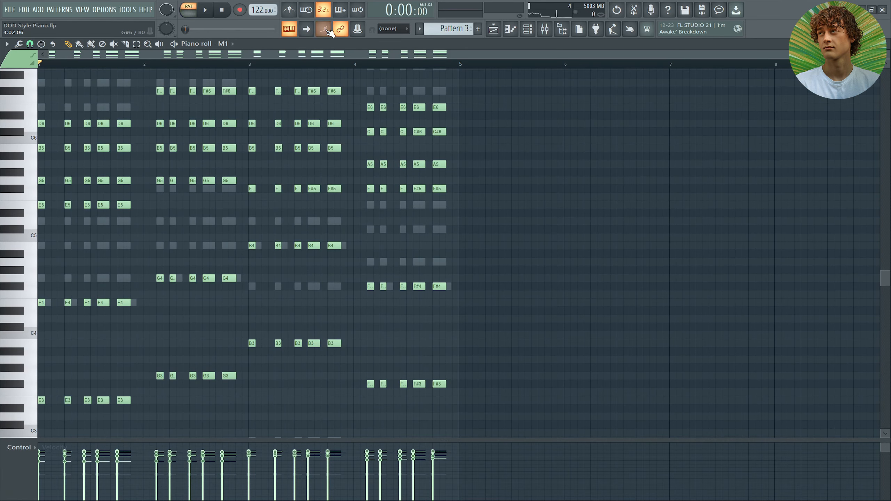
key("space")
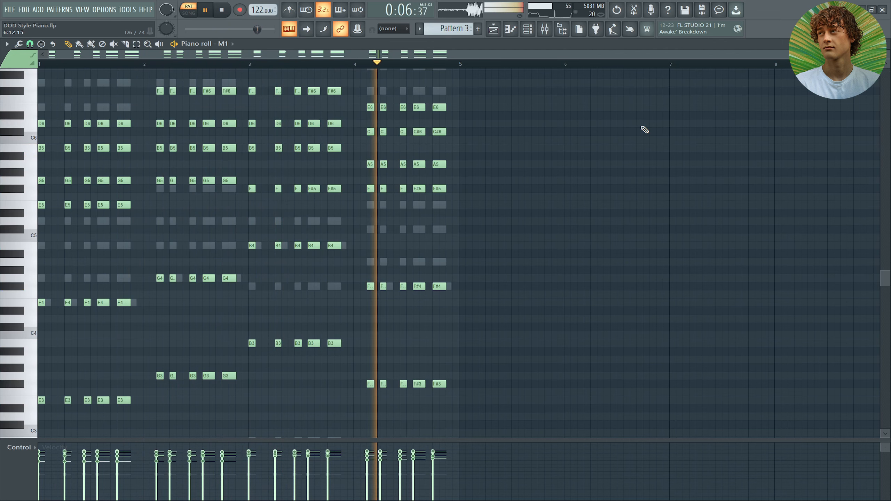
key("space")
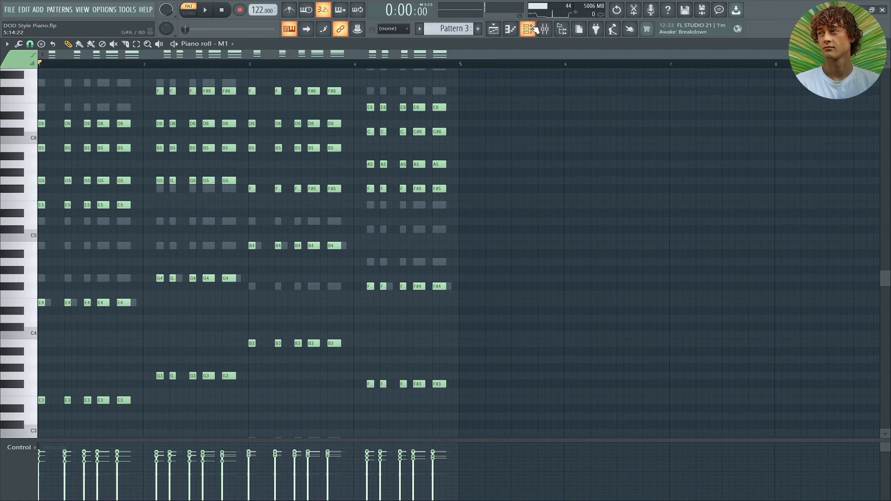
Show the channel rack and the M1 and Nexus plugin windows to examine the piano presets, moving the windows aside.
left_click(534, 28)
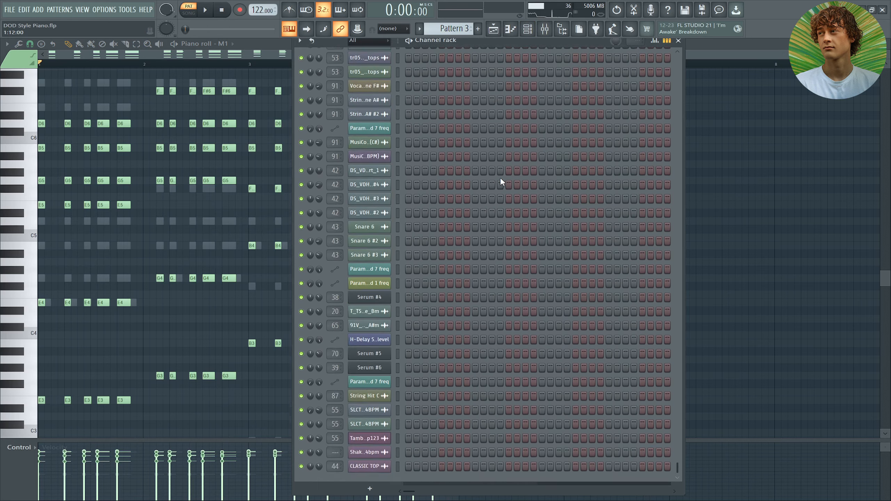
left_click_drag(739, 68, 774, 41)
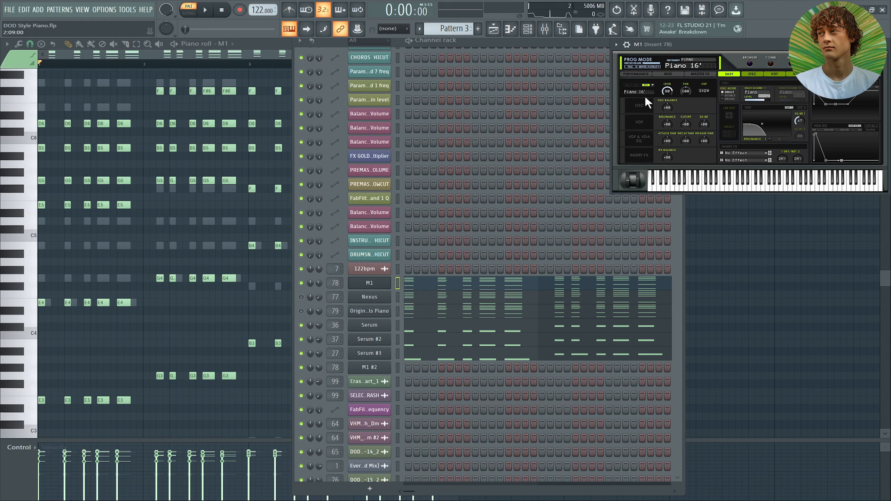
left_click(301, 283)
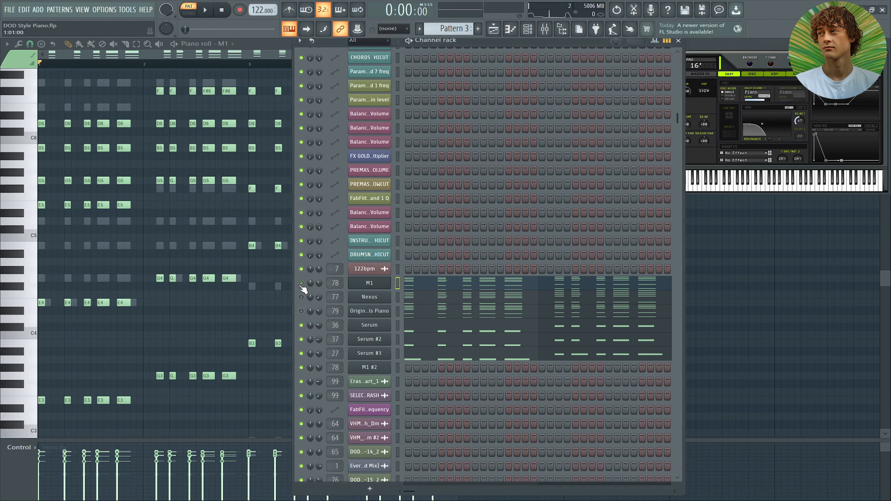
left_click(301, 297)
left_click(369, 297)
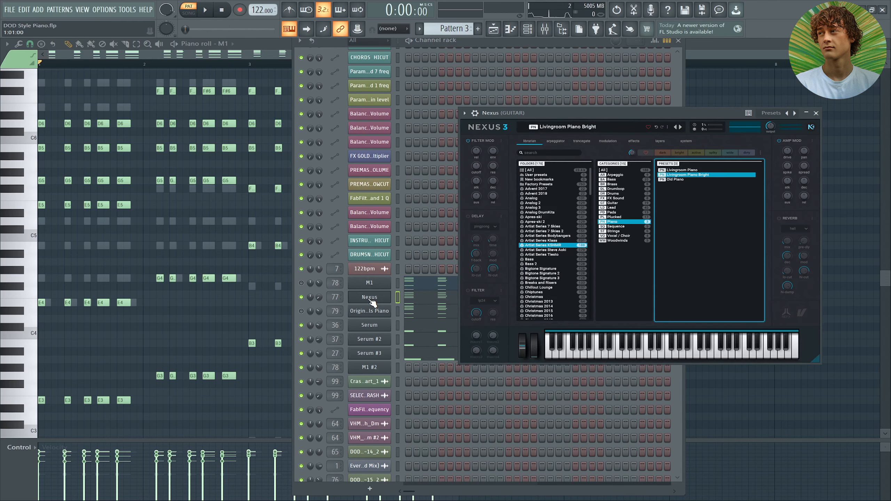
left_click_drag(692, 110, 722, 58)
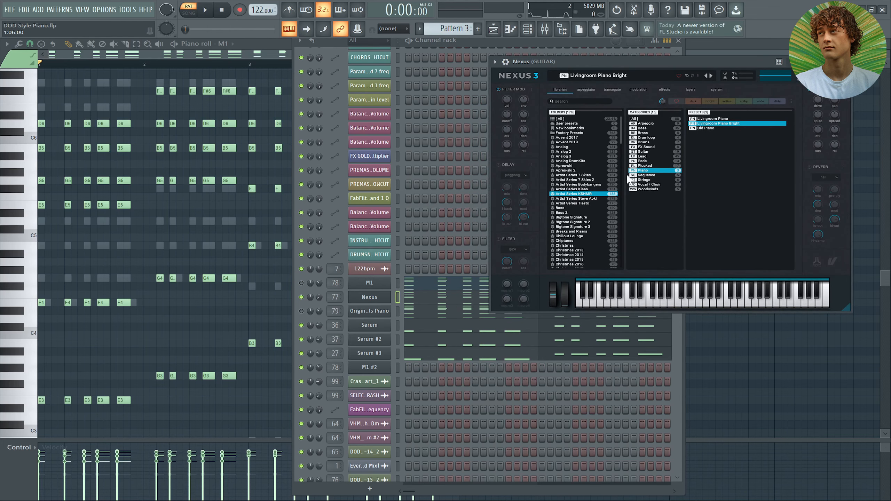
Play Pattern 3 with only the M1 piano layer sounding among the pattern's instruments.
left_click(449, 246)
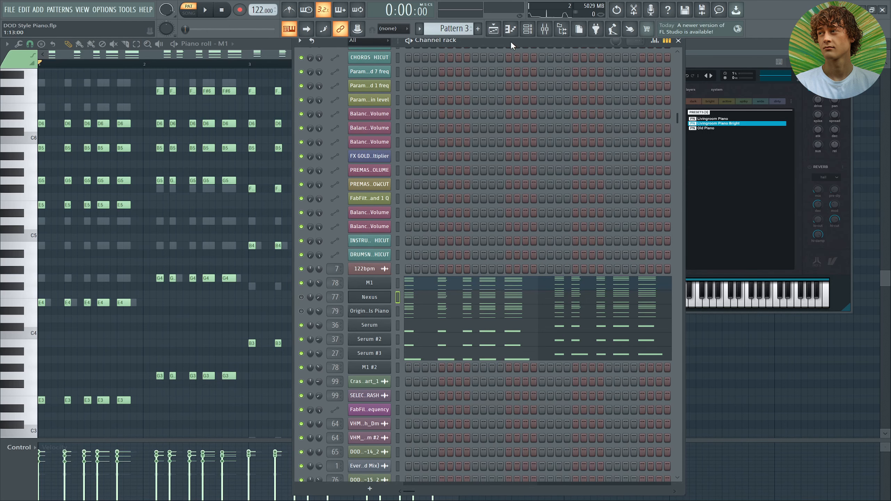
key("space")
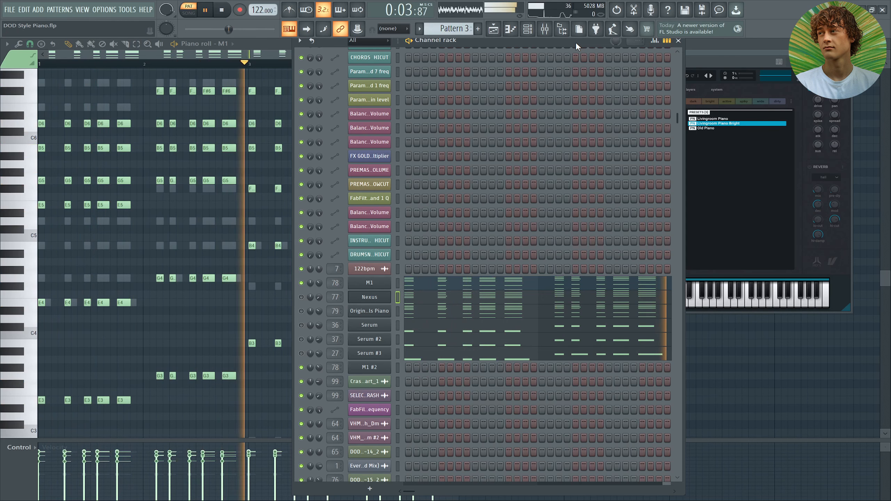
key("space")
Isolate the Nexus layer, show its Livingroom Piano Bright preset and listen to Pattern 3 through it.
left_click(302, 298)
left_click(371, 298)
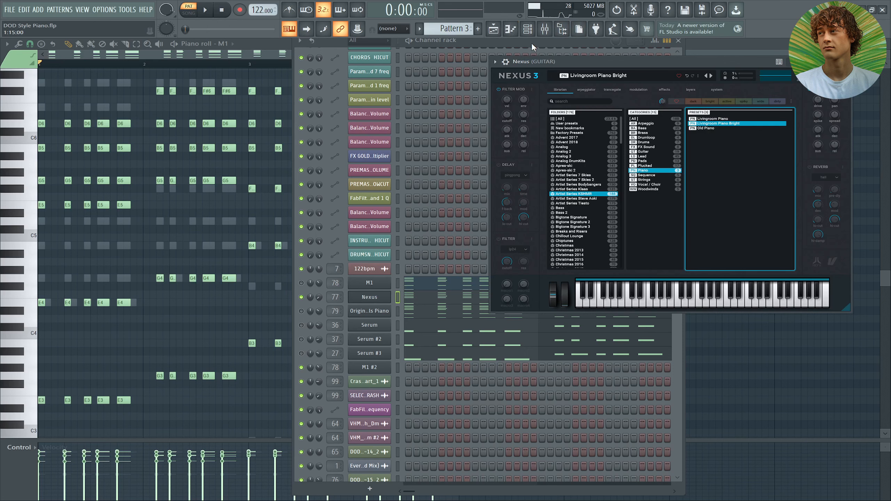
key("space")
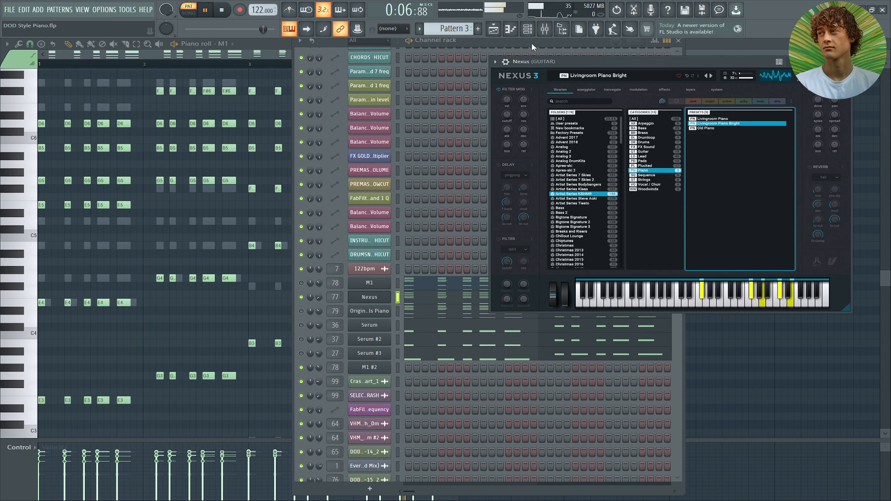
key("space")
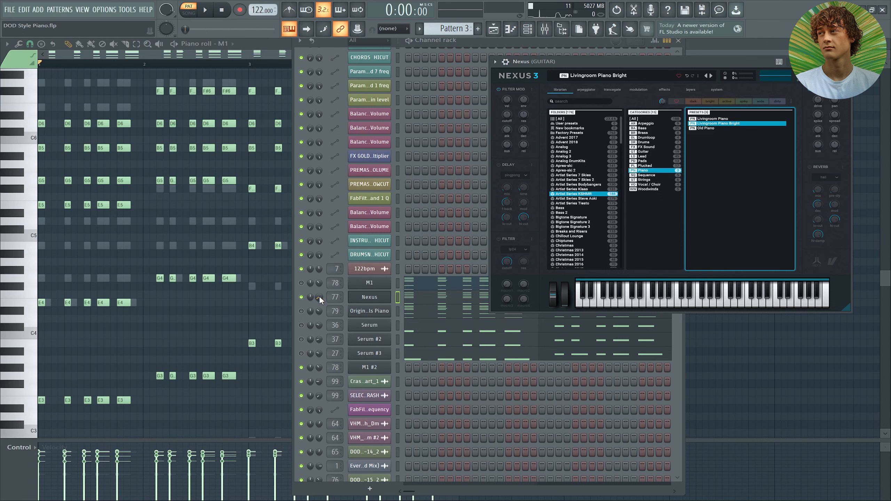
Open the Originals Mrs Mills Piano plugin and listen to Pattern 3 with that layer alone.
left_click(380, 311)
left_click(379, 310)
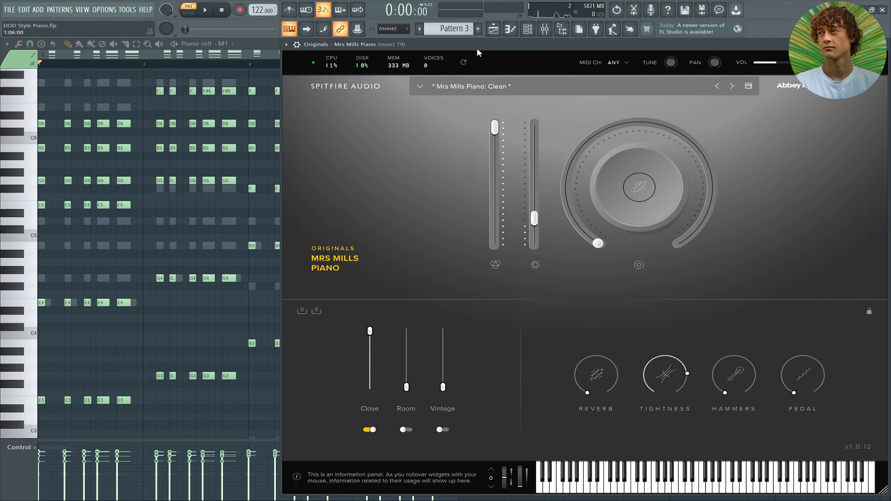
key("space")
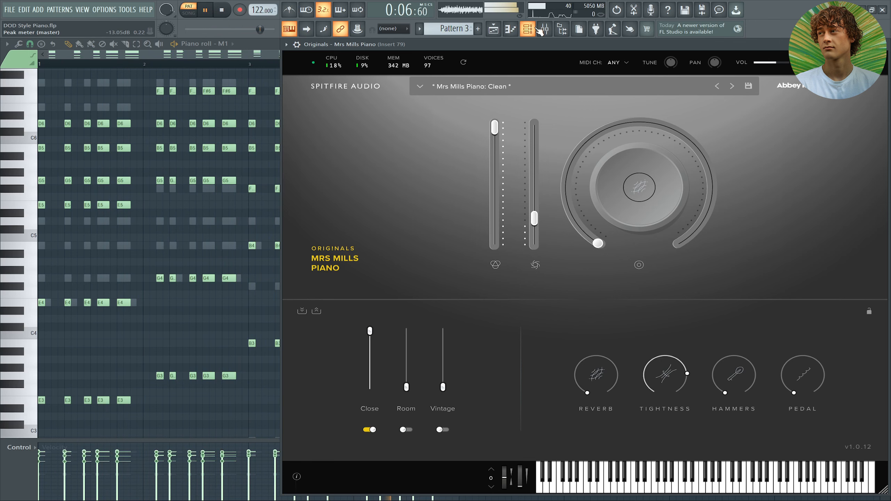
key("space")
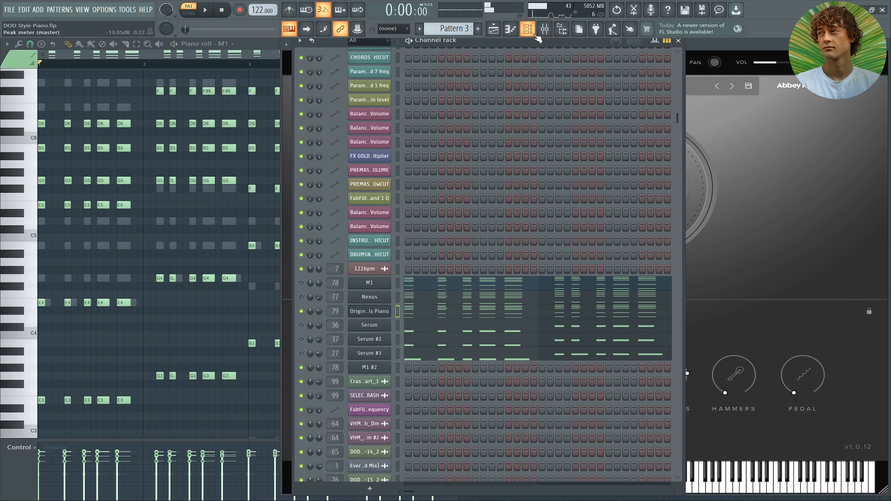
Unmute the M1 and Nexus channels alongside the Originals piano and play the three layers together in Pattern 3.
left_click(537, 30)
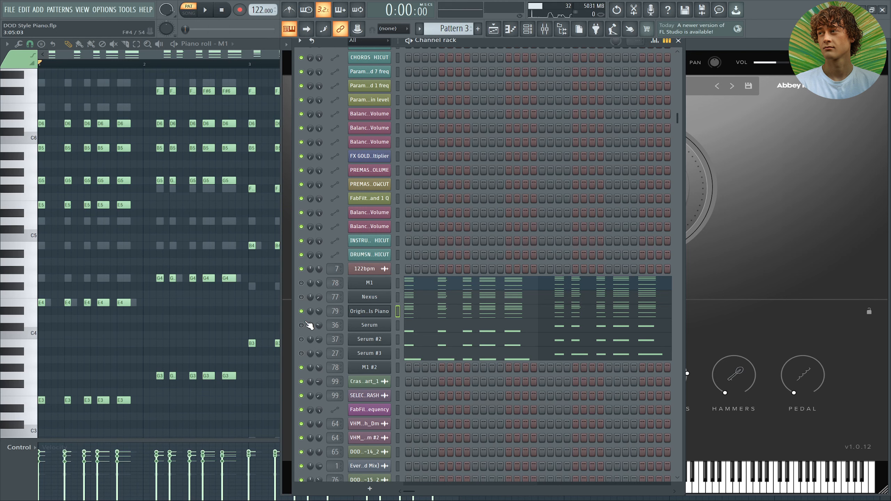
left_click(301, 297)
left_click(300, 283)
key("space")
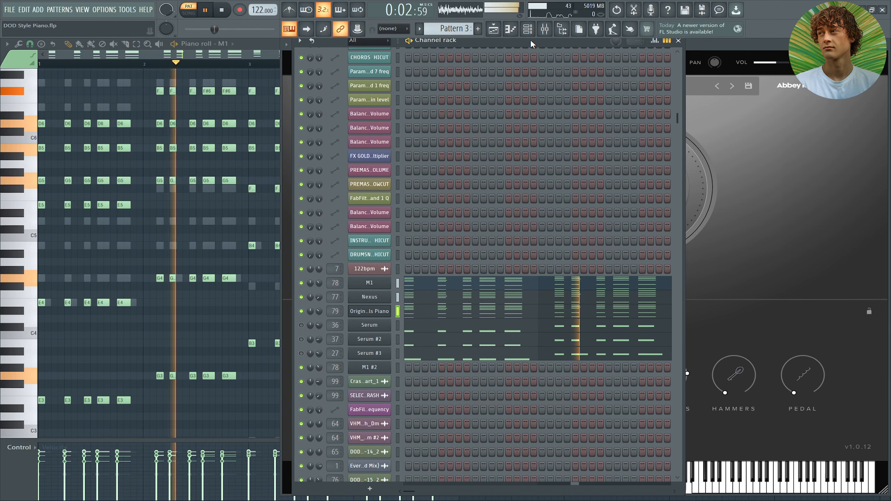
left_click(241, 53)
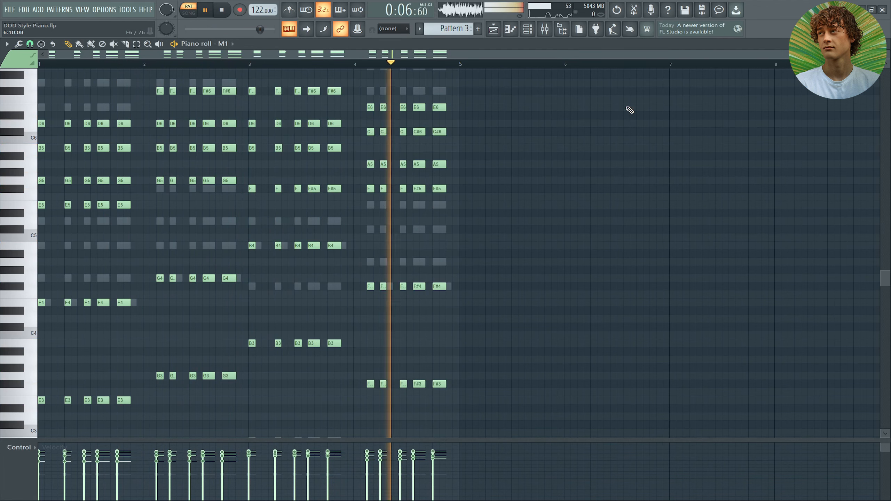
key("space")
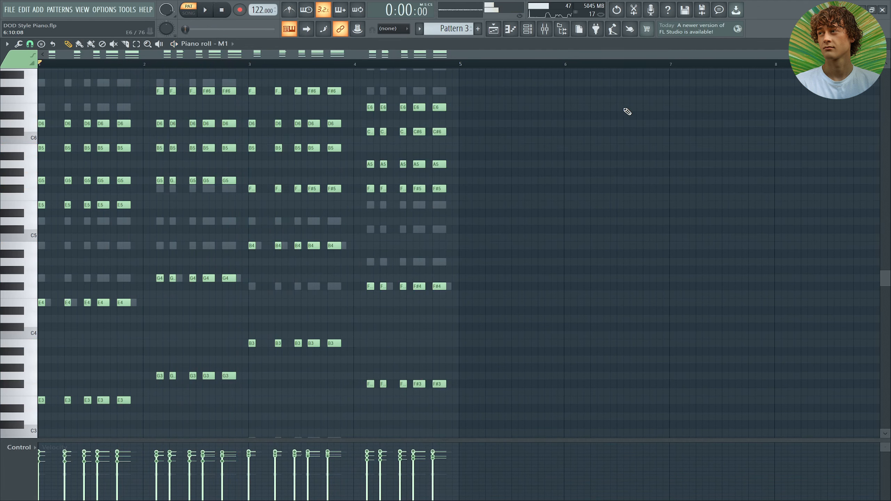
Select the octave-doubled bass notes from E3 to B4 under all four chords in the piano roll.
left_click(527, 28)
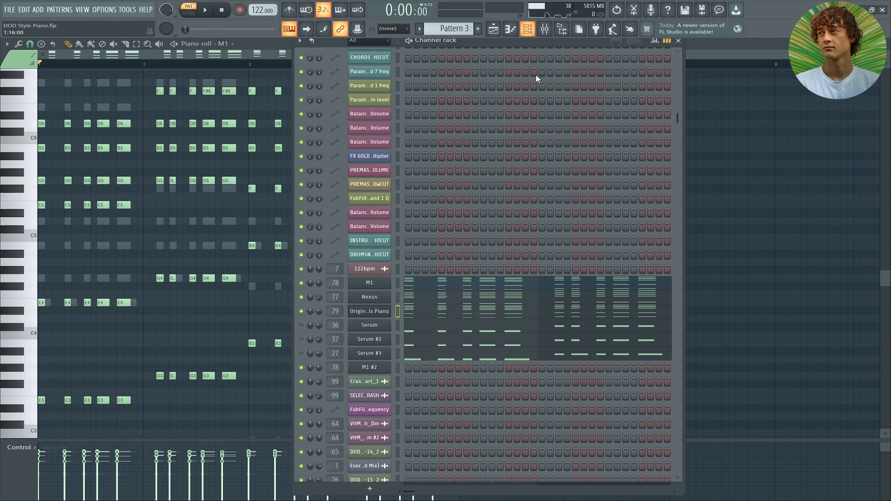
left_click(136, 44)
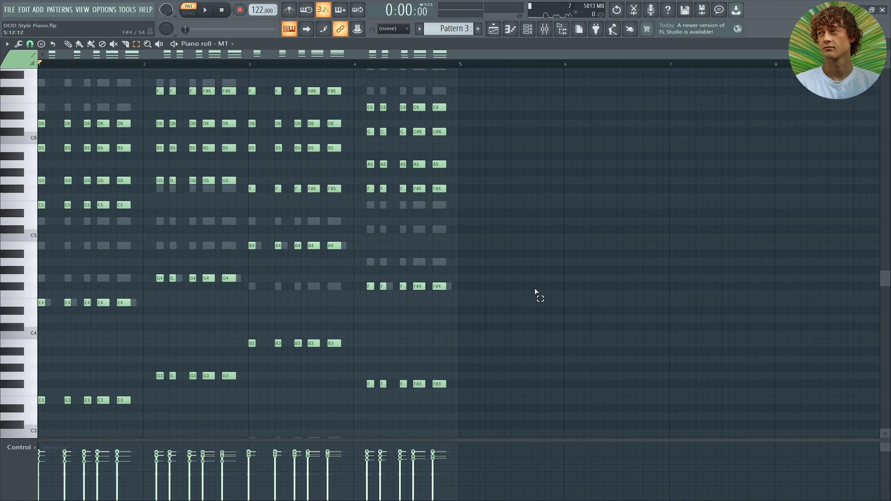
left_click_drag(493, 201, 88, 386)
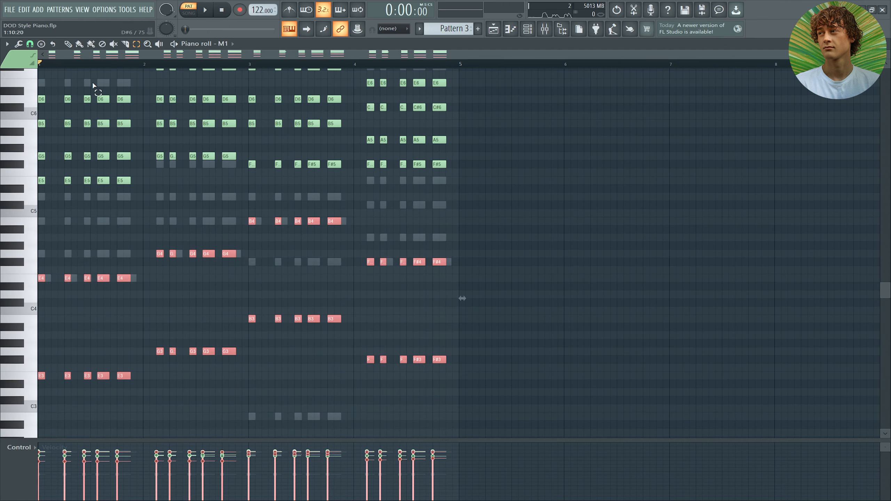
left_click_drag(463, 210, 1, 421)
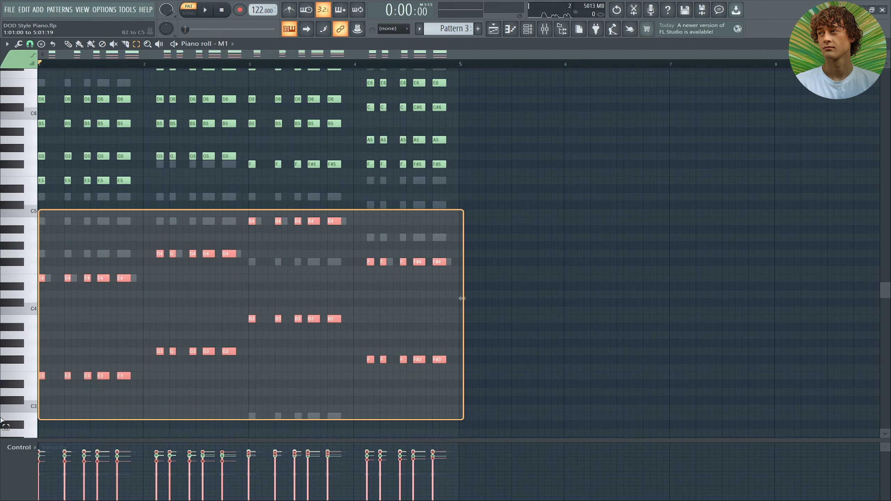
scroll(504, 230, "up", 2)
scroll(456, 225, "up", 3)
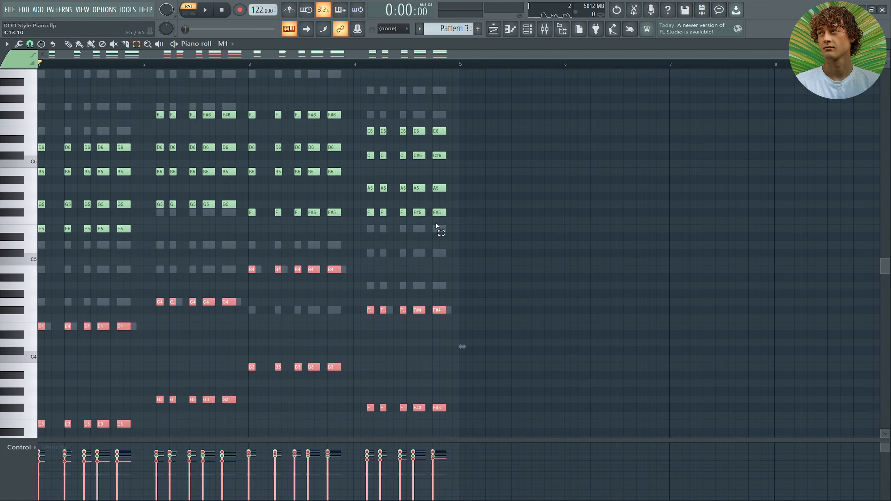
Select the B5 and D6 notes shared by the first three chords in the piano roll.
left_click_drag(340, 169, 21, 199)
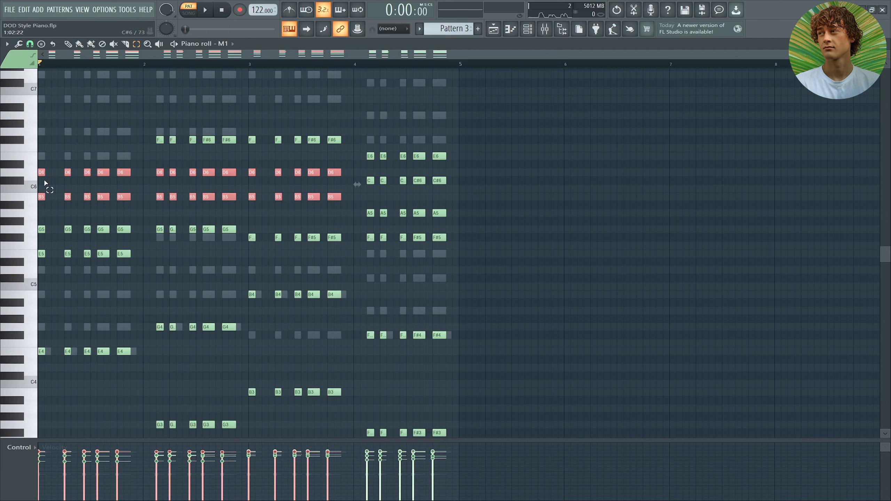
left_click_drag(349, 169, 39, 201)
scroll(500, 196, "down", 2)
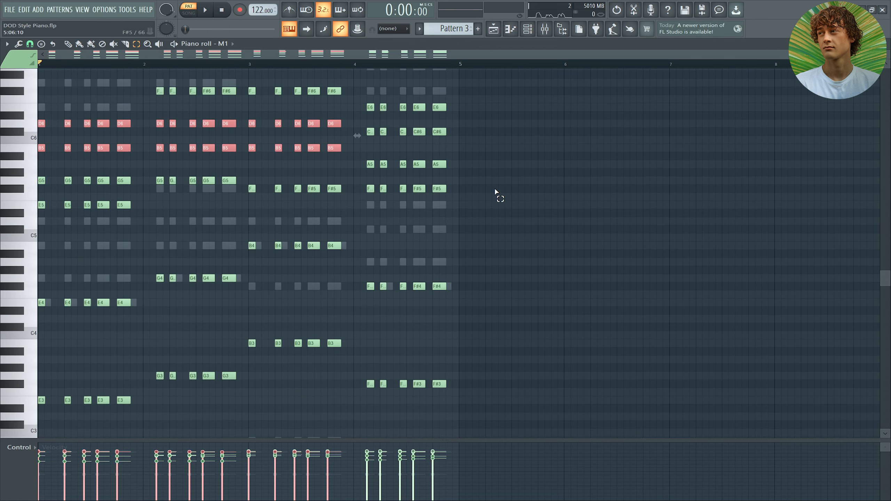
scroll(483, 184, "down", 2)
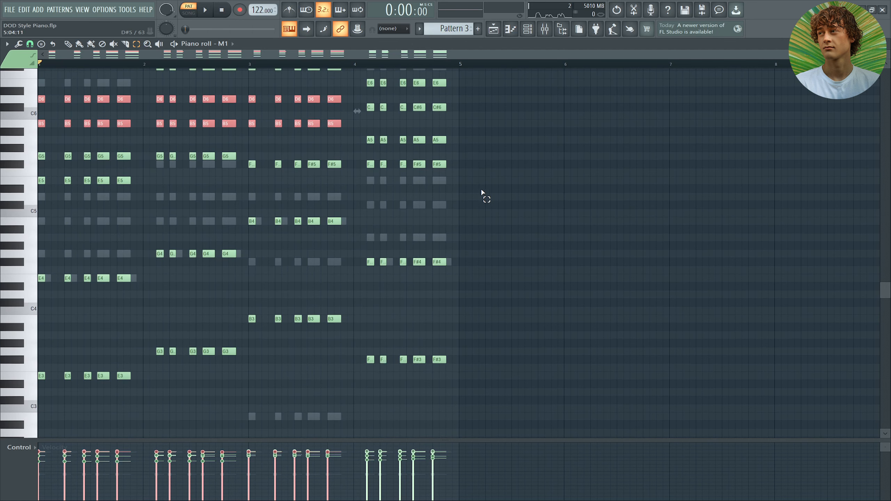
Show the mixer, select the GUITAR track on insert 77 to display its effects chain, and enlarge the mixer.
key("F6")
key("F9")
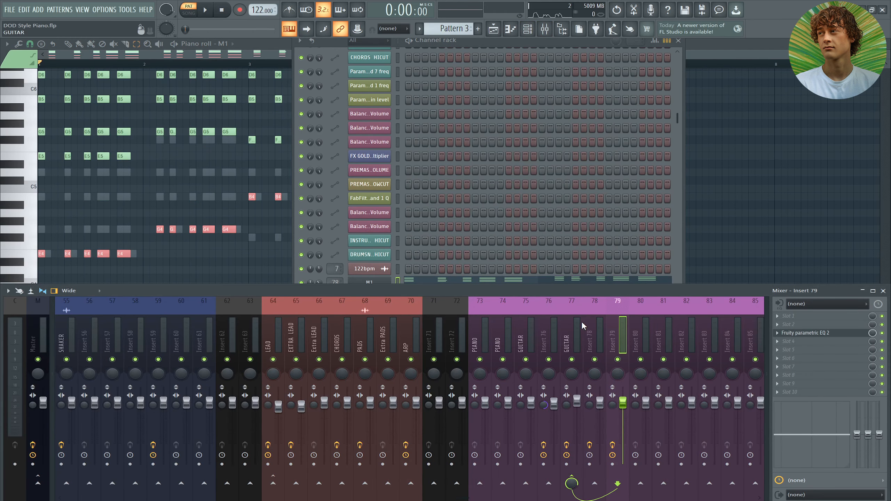
left_click(567, 322)
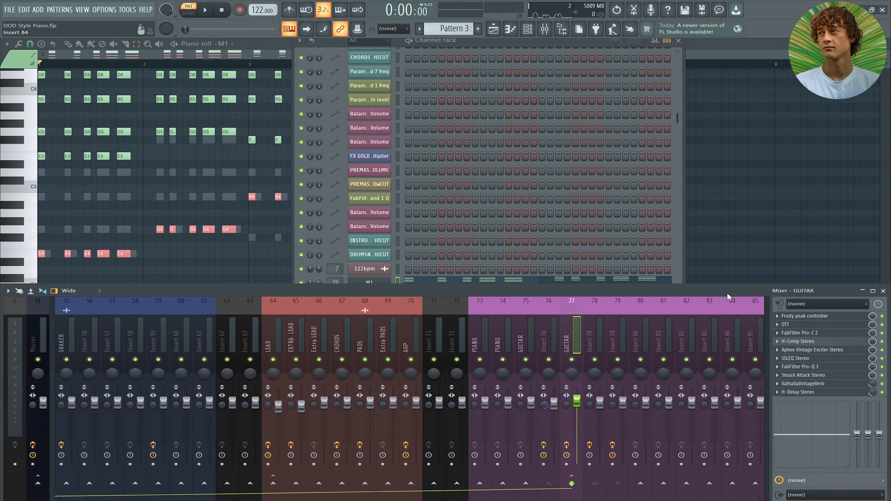
left_click_drag(724, 285, 723, 205)
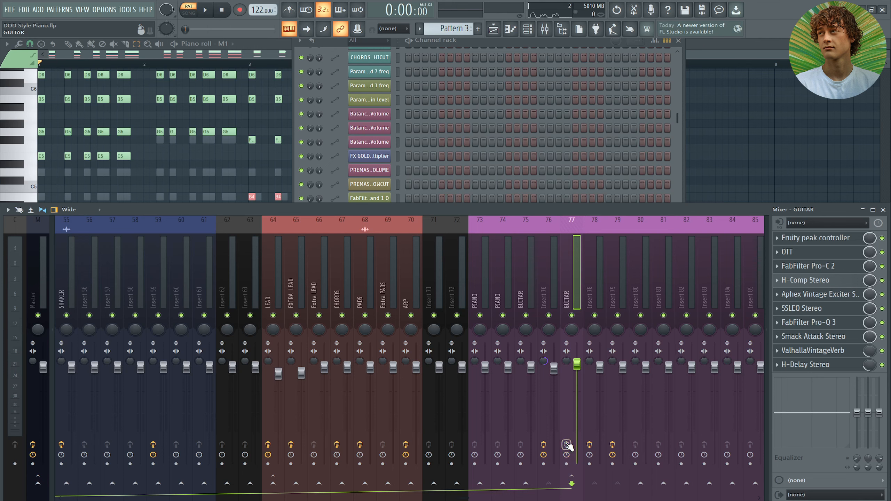
Play Pattern 3 with the GUITAR track's effects bypassed and again with them enabled to compare the sound.
key("space")
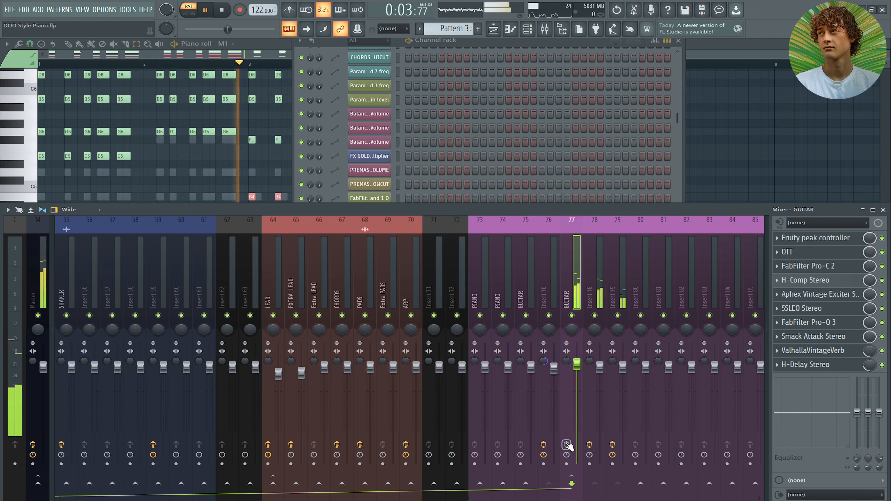
key("space")
key("space")
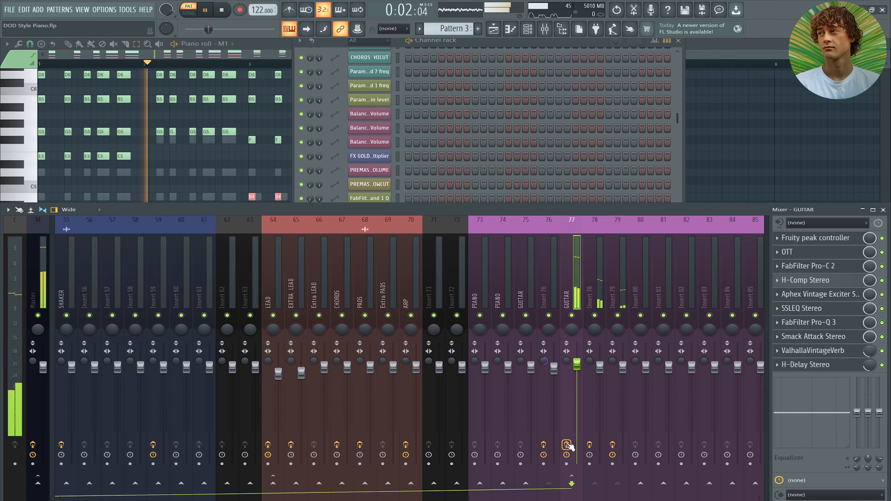
key("space")
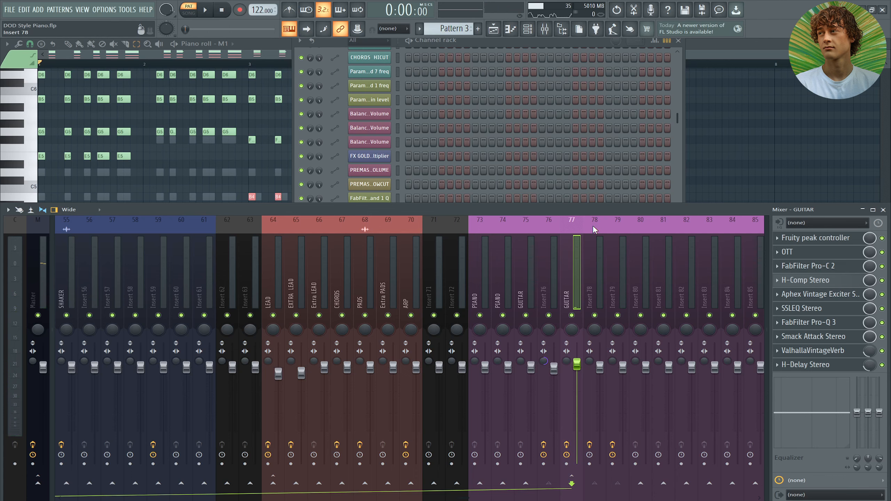
Open the DOD Style Piano - 2023-Feb-15_2 audio clip from Track 19 of the playlist, preview its sound and close it.
left_click(765, 90)
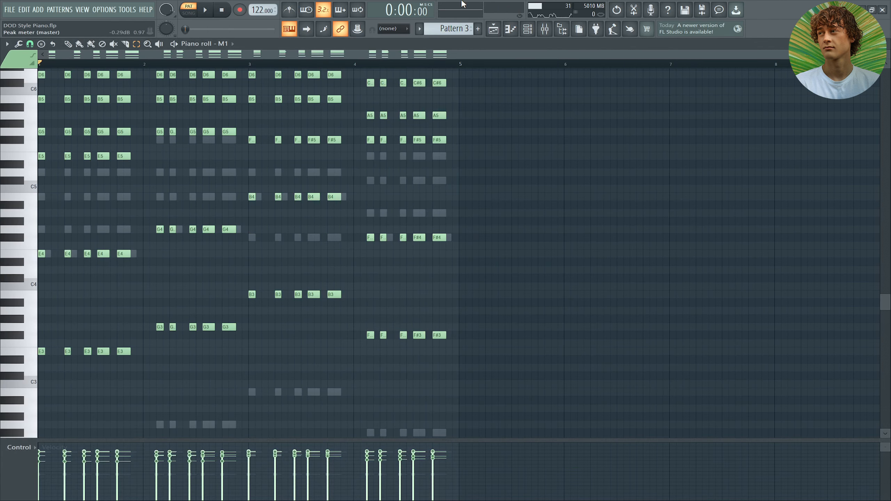
left_click(497, 34)
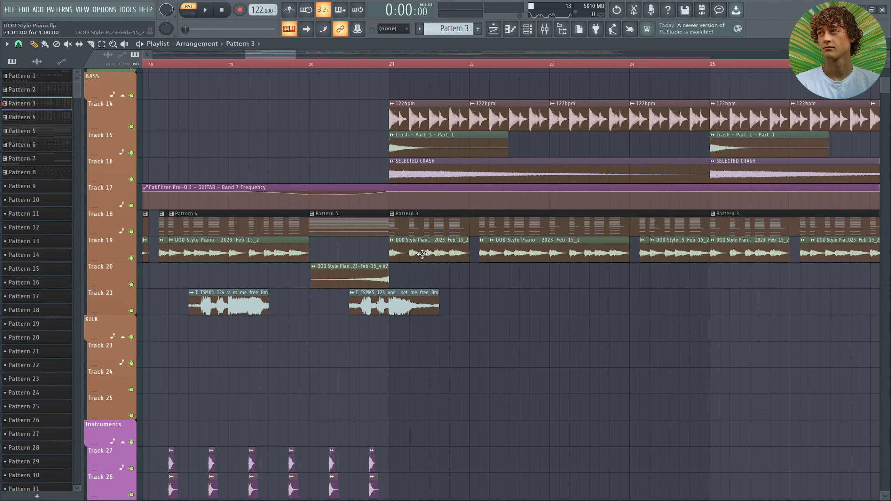
scroll(533, 70, "up", 5)
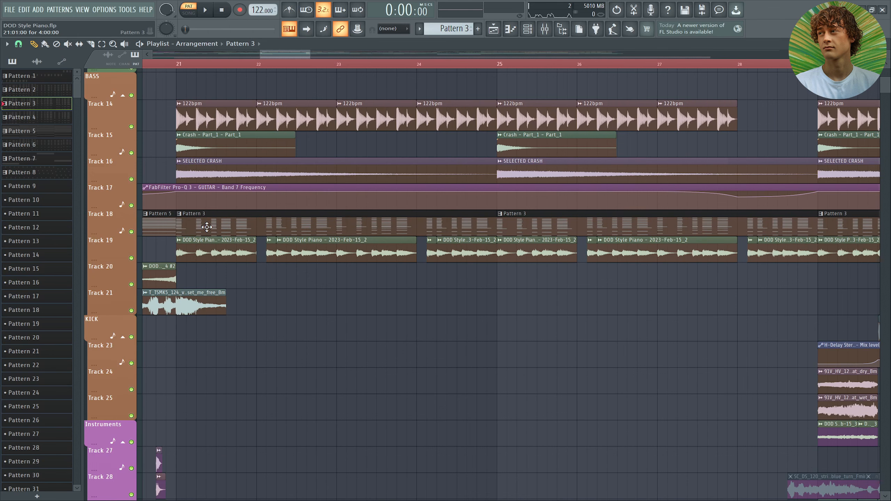
double_click(219, 247)
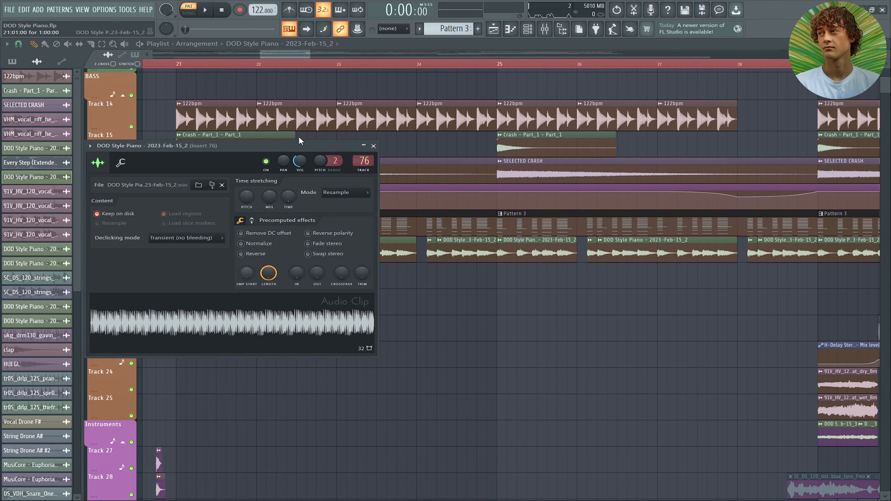
left_click_drag(306, 147, 707, 143)
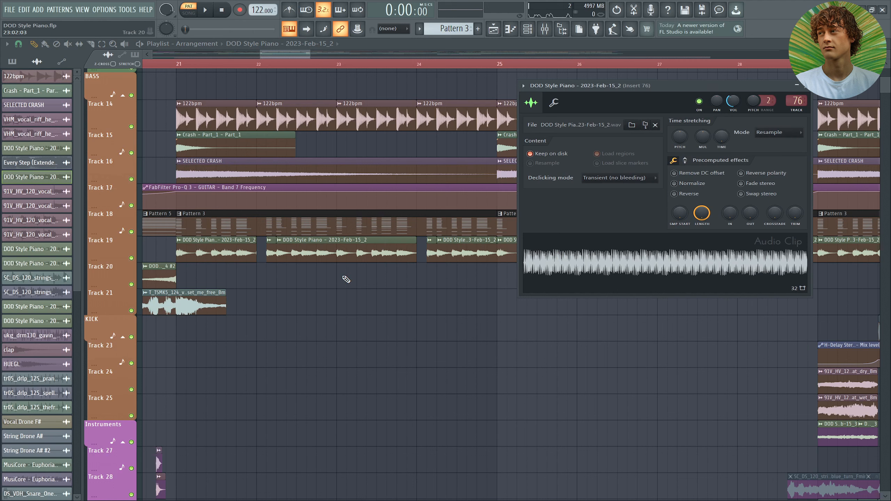
left_click(596, 260)
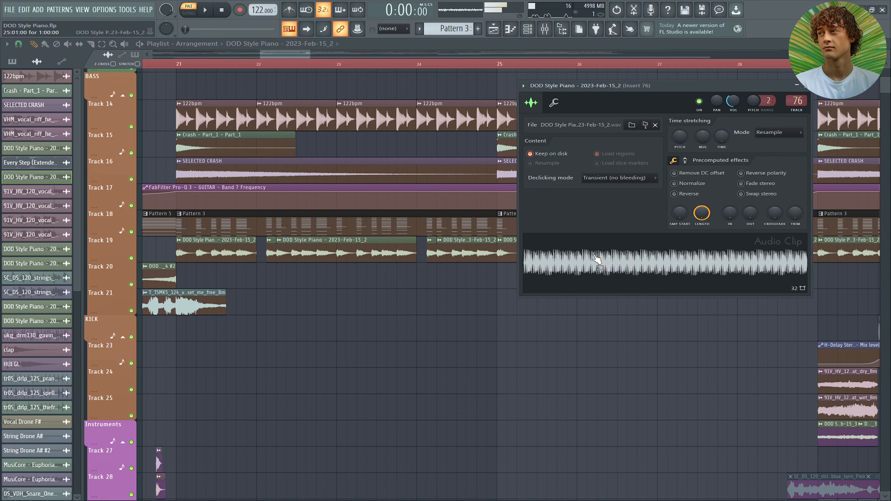
key("Escape")
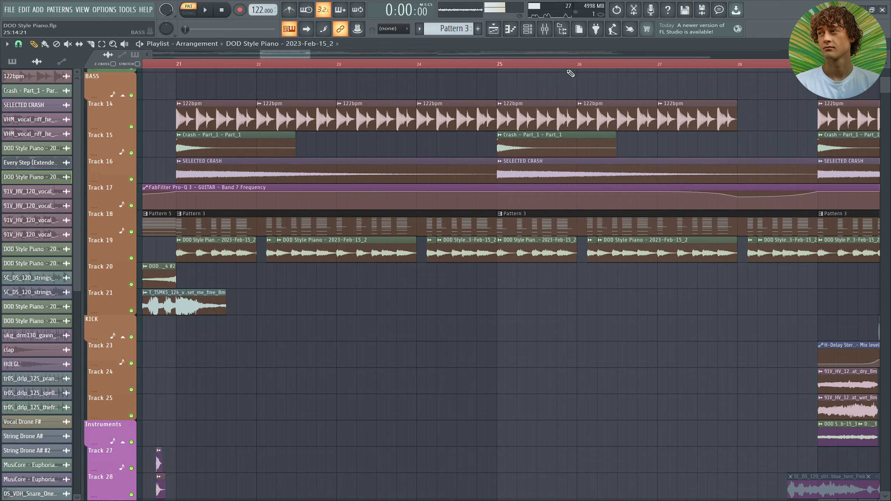
Reopen Pattern 3 from the playlist and show the Serum #3 bass notes in the piano roll.
scroll(572, 66, "down", 3)
scroll(534, 66, "up", 2)
double_click(397, 213)
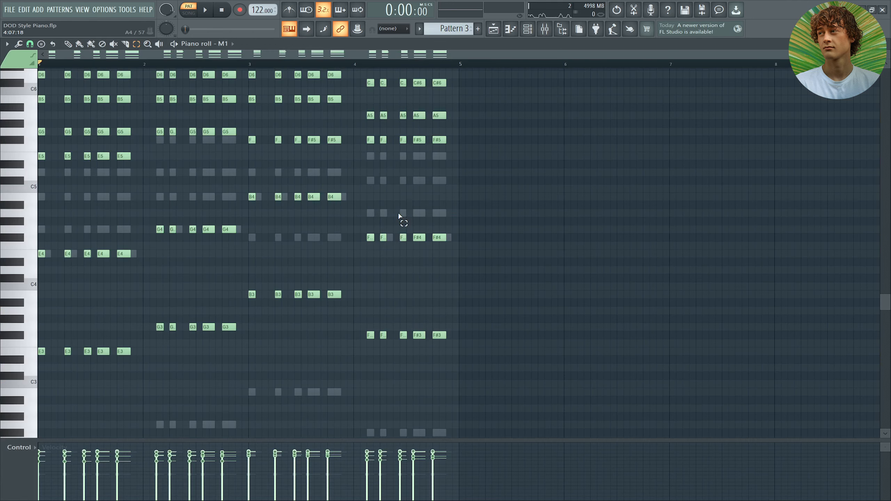
left_click(527, 29)
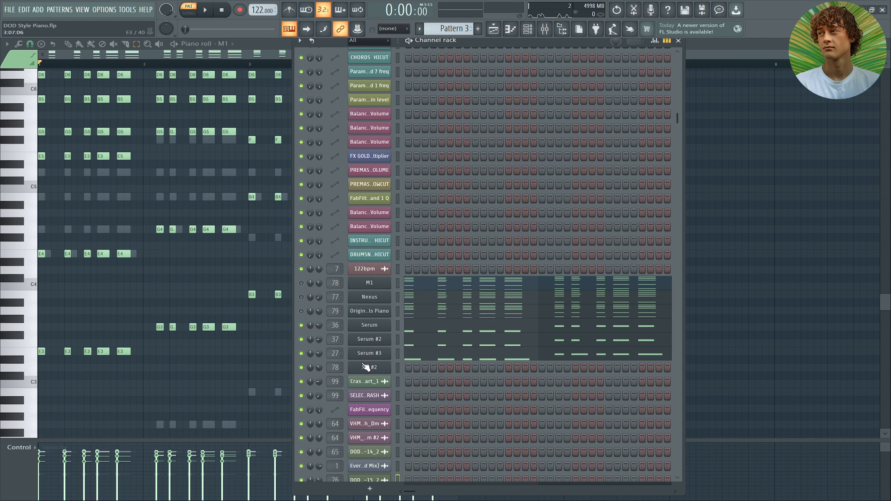
left_click(431, 353)
Open the Serum #3 sub bass synth from the channel rack and play its part in Pattern 3.
left_click(548, 31)
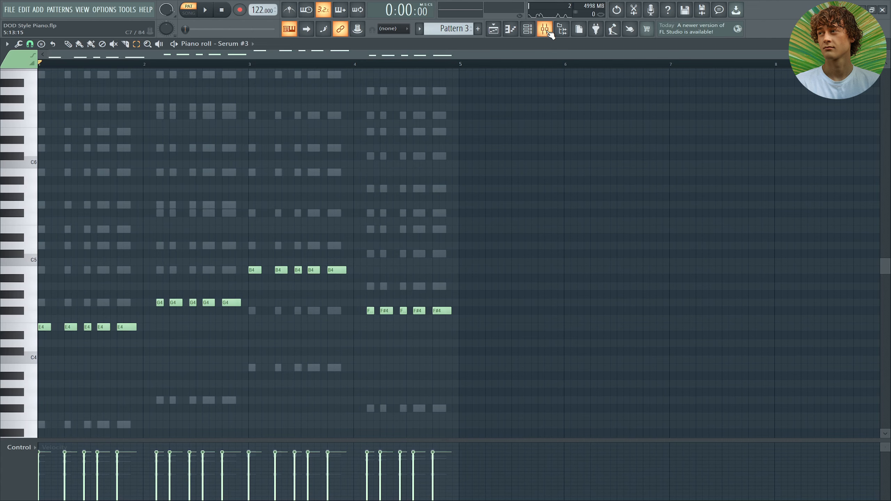
scroll(549, 268, "up", 3)
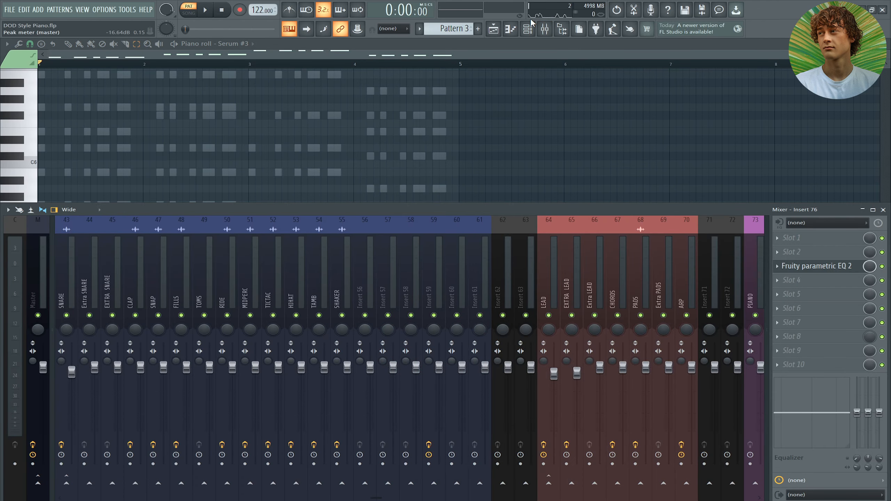
left_click(527, 30)
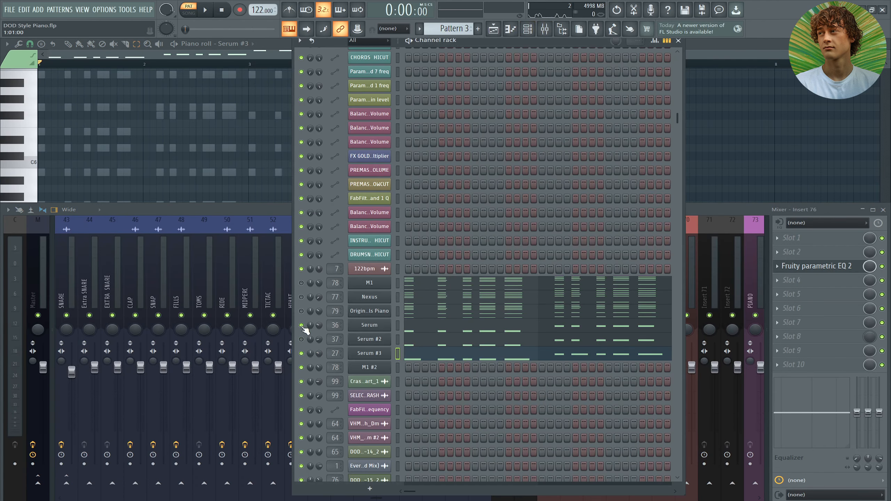
left_click(386, 352)
left_click_drag(375, 90, 722, 55)
key("space")
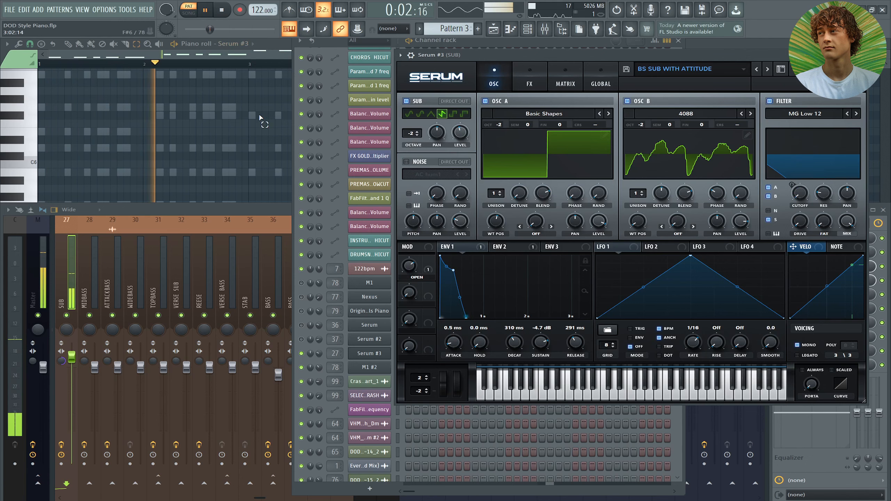
left_click(287, 180)
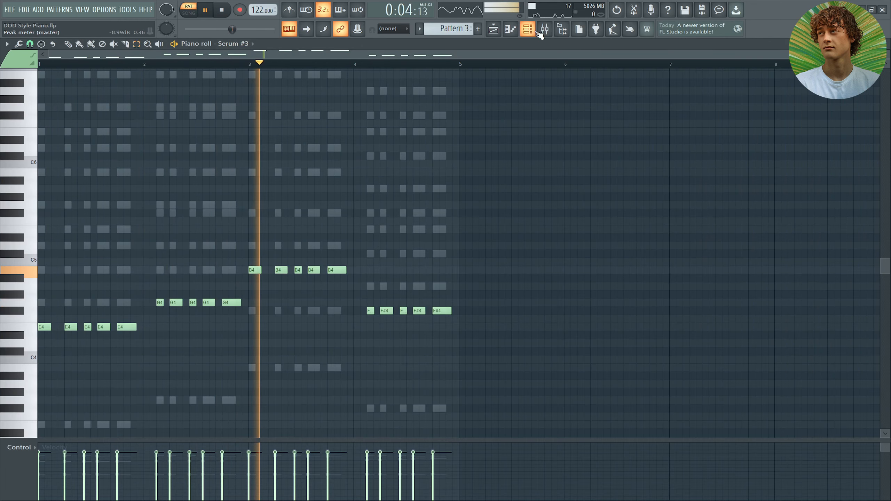
Show the SUB track's effects chain in the mixer, stop playback and open its Fruity parametric EQ 2.
left_click(545, 29)
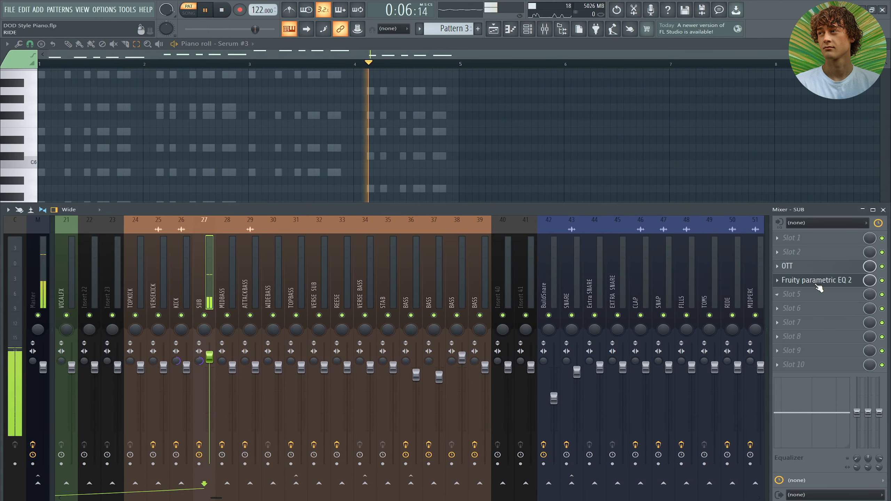
key("space")
left_click(814, 281)
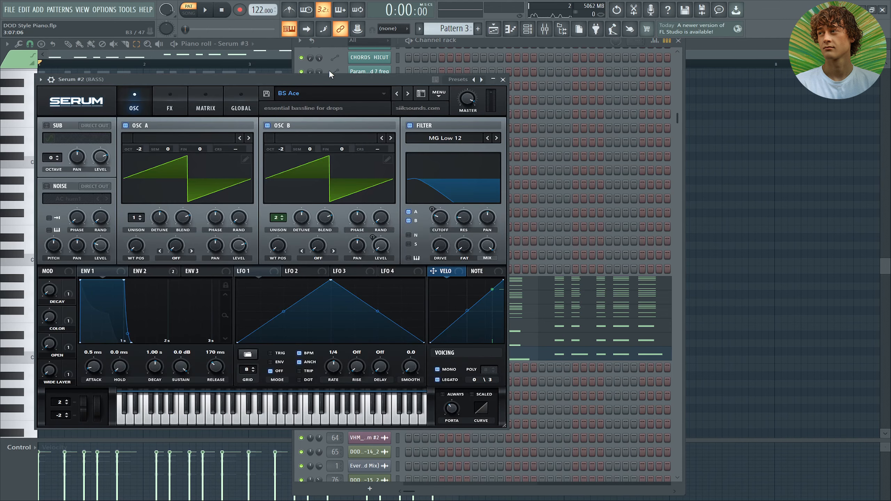
Play the Serum #2 bass layer with its BS Ace patch in view, and show the mixer.
left_click_drag(330, 74, 677, 47)
key("space")
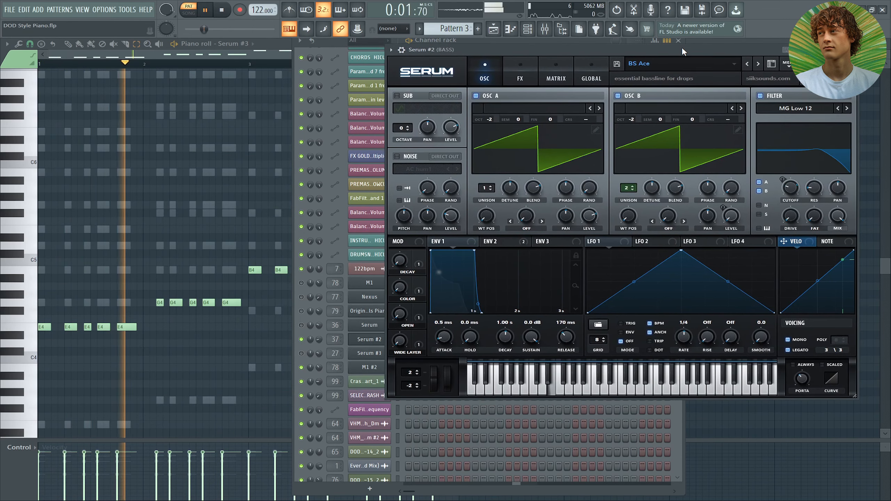
key("F9")
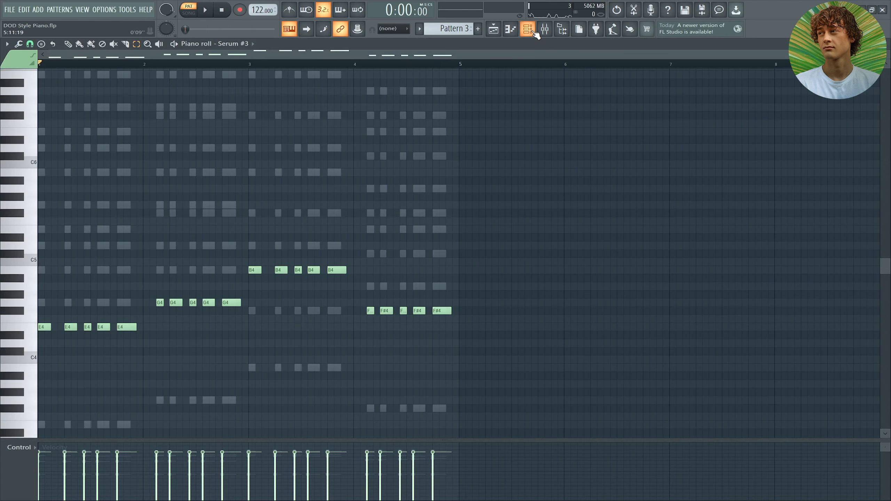
Play the Serum bass layer with its synth open, and open Fruity parametric EQ 2 on its BASS mixer track, insert 36.
left_click(533, 31)
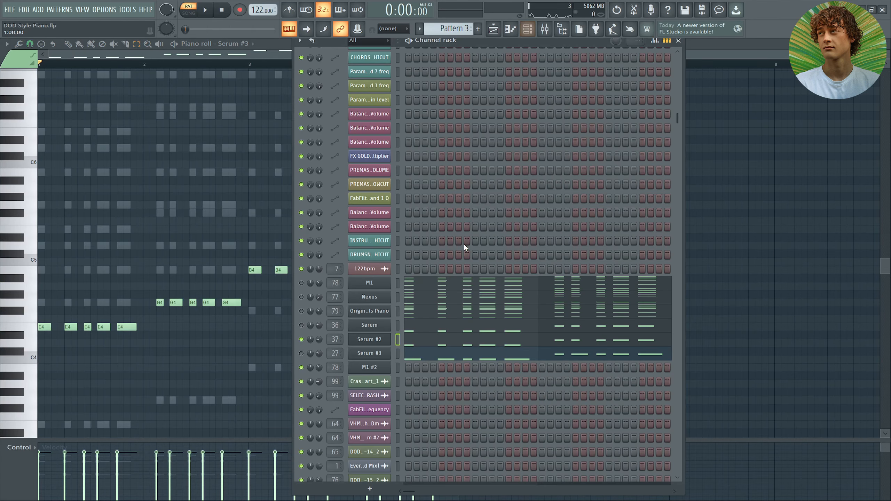
key("space")
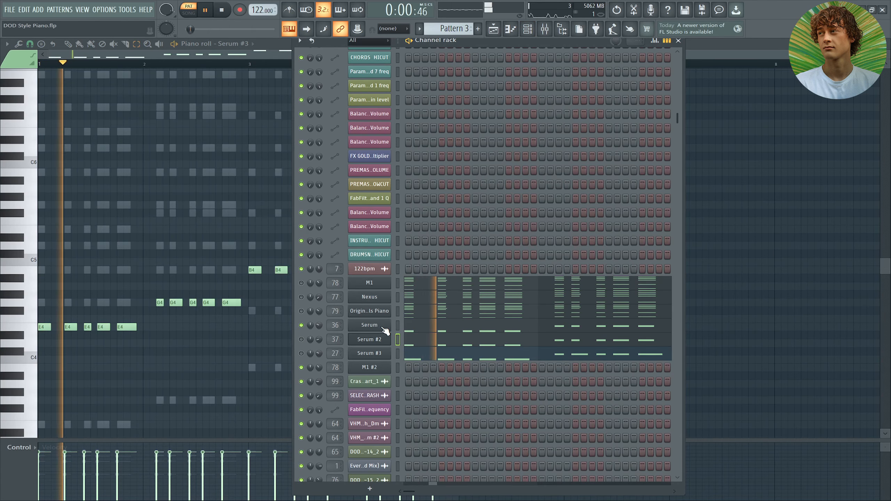
left_click(369, 325)
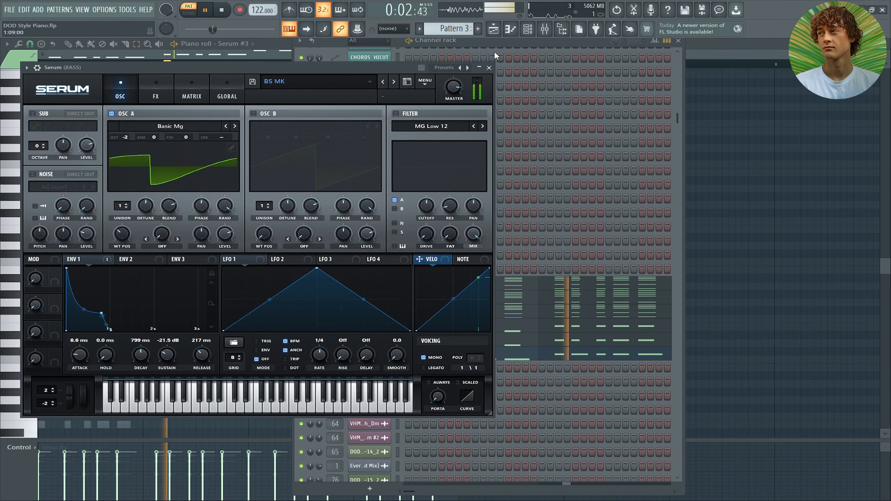
left_click(544, 30)
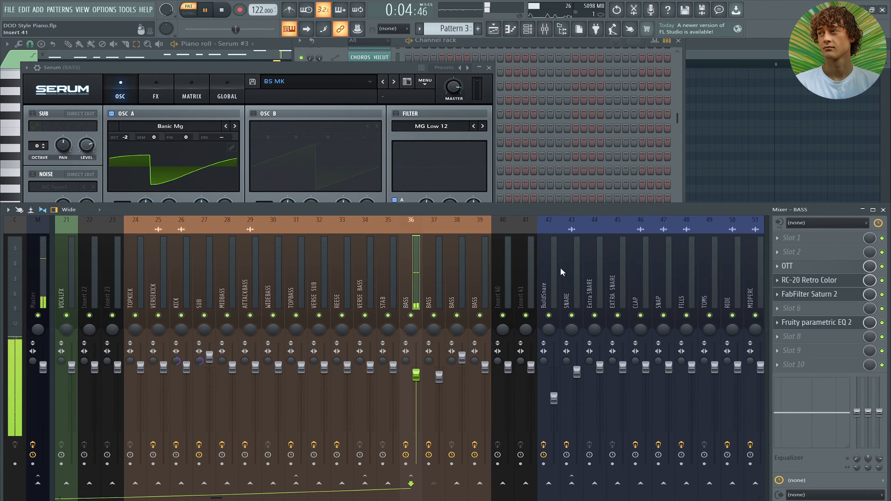
left_click(840, 325)
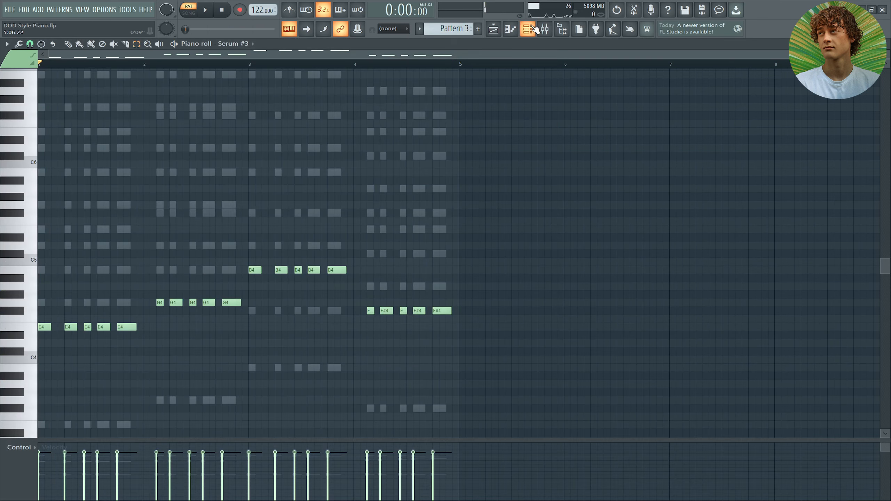
Play Pattern 3 from the piano roll to hear its bass layers, and stop playback.
key("F6")
key("F6")
key("space")
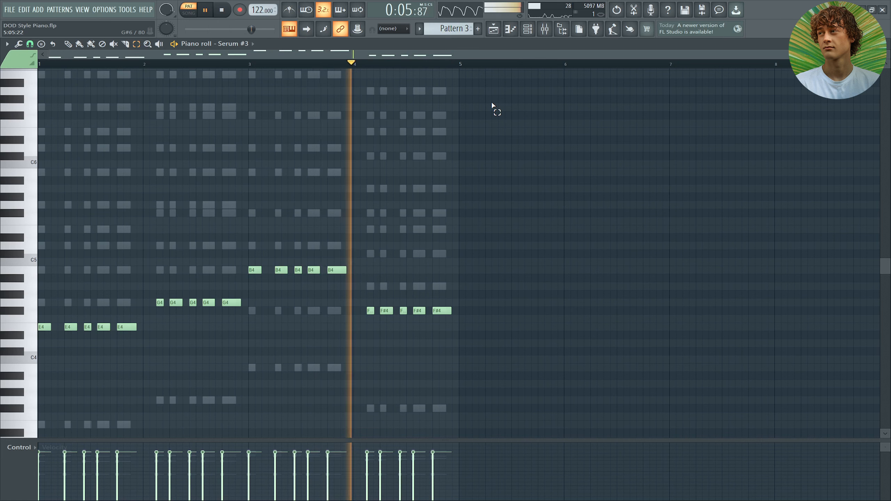
key("space")
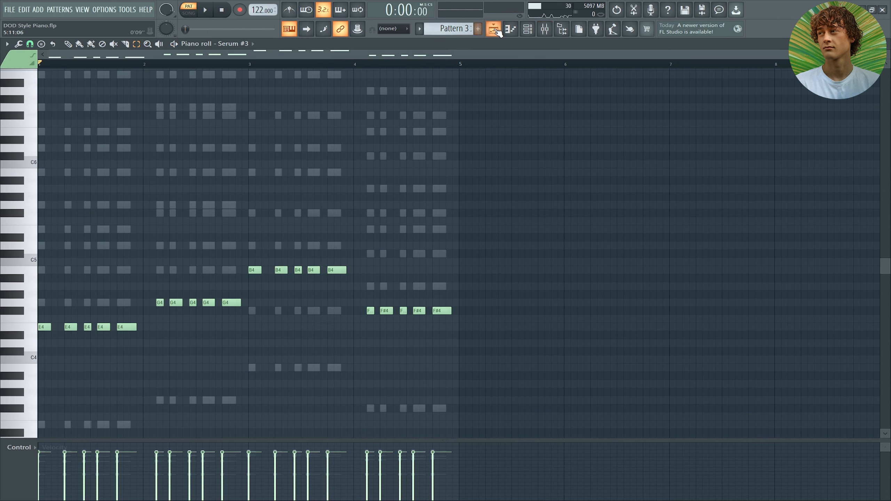
Show the M1 chord notes of Pattern 3 in the piano roll and play the pattern.
left_click(547, 28)
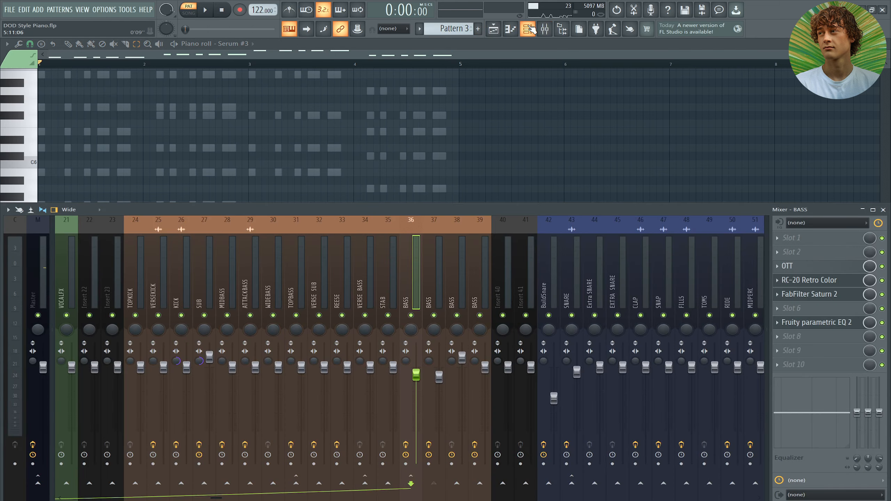
left_click(528, 29)
left_click(246, 182)
scroll(461, 109, "up", 3)
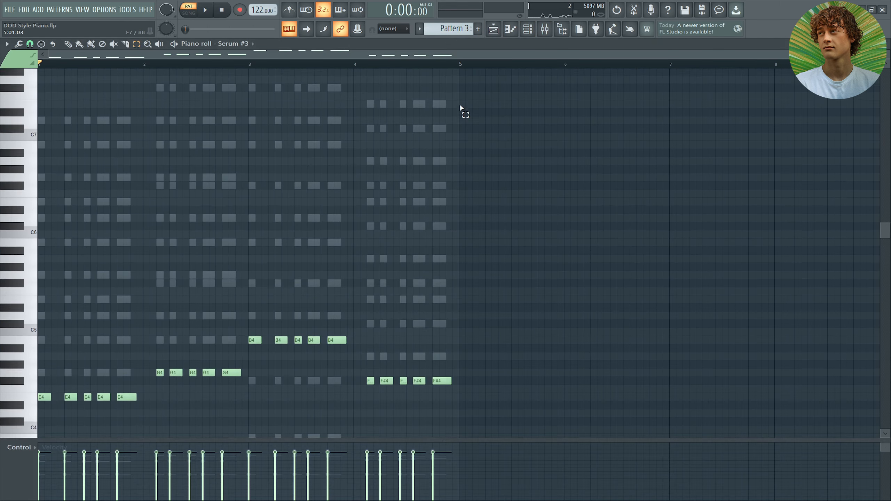
left_click(527, 30)
right_click(368, 286)
left_click(412, 282)
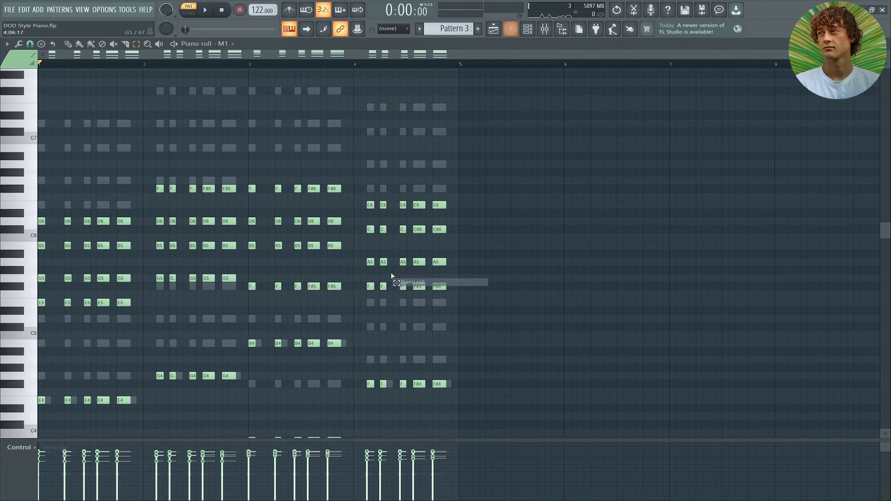
scroll(575, 133, "down", 5)
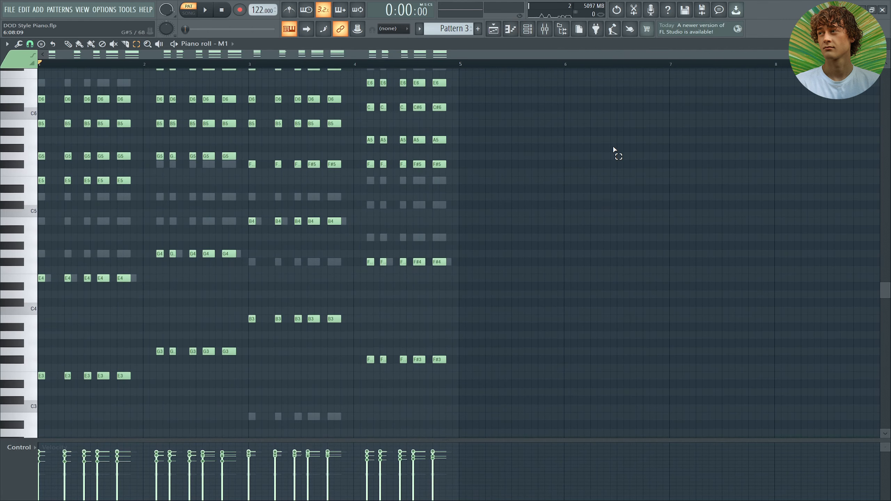
key("space")
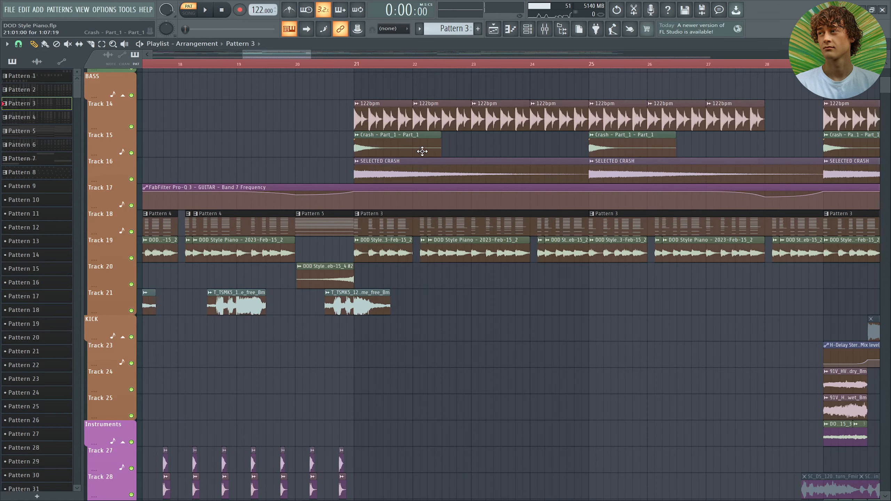
Open Pattern 7 from the start of the playlist in the piano roll and play its Serum #4 notes.
scroll(530, 74, "down", 10)
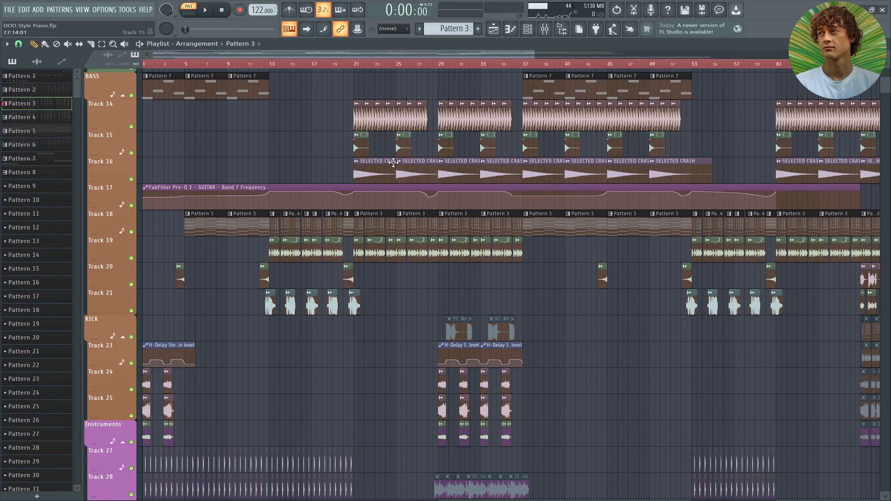
scroll(301, 145, "up", 3)
scroll(312, 133, "down", 4)
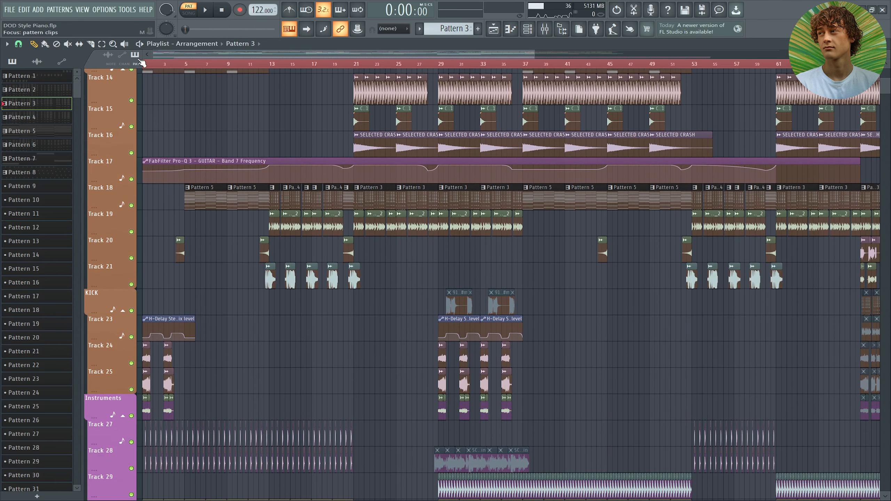
scroll(143, 68, "up", 7)
scroll(357, 171, "up", 8)
scroll(367, 160, "down", 3)
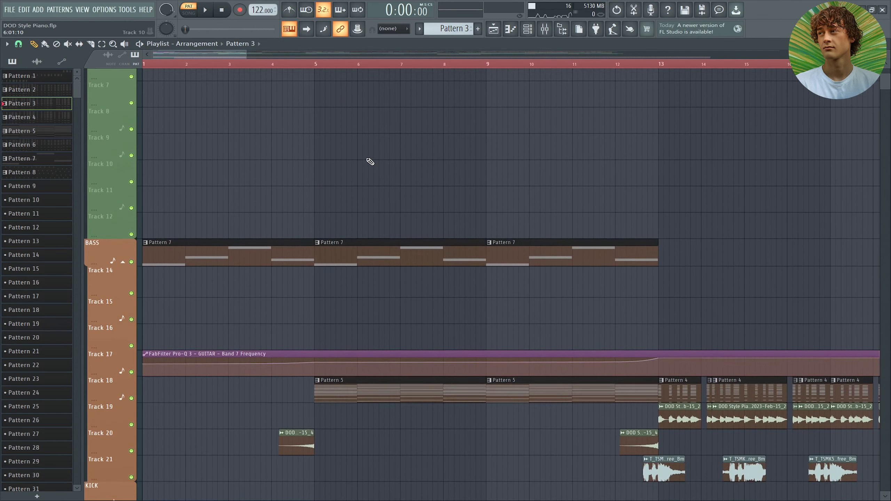
double_click(326, 200)
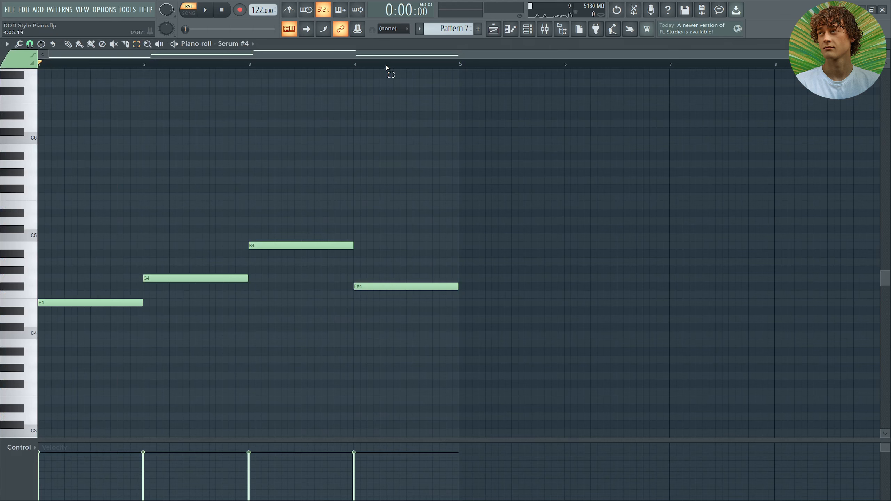
left_click(329, 34)
key("space")
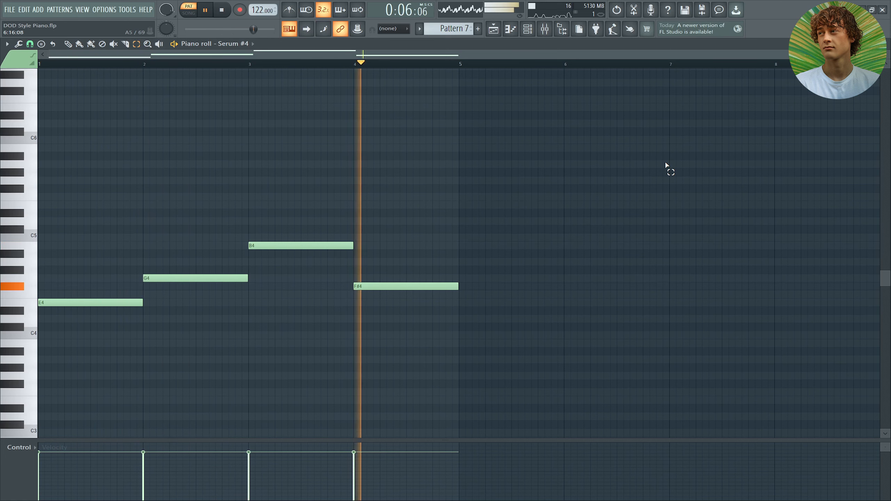
Stop Pattern 7, play bars 5 to 13 of the playlist, and open the String Hit C clip on Track 44.
key("space")
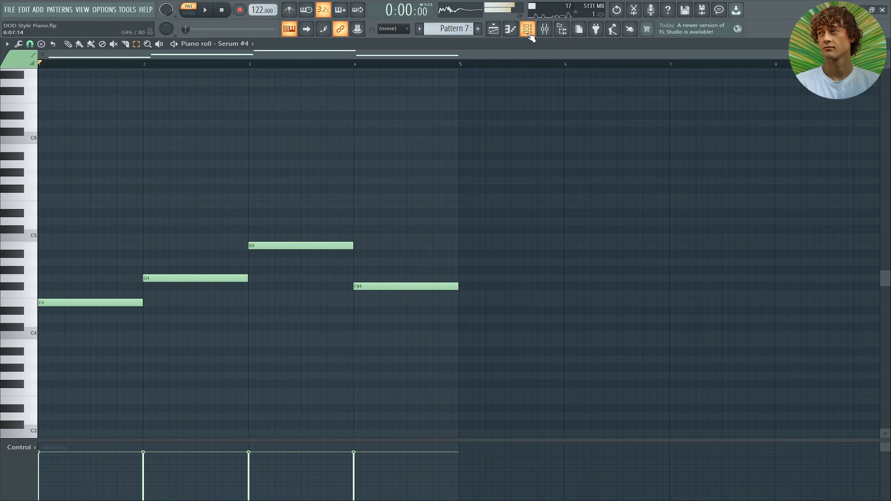
left_click(545, 29)
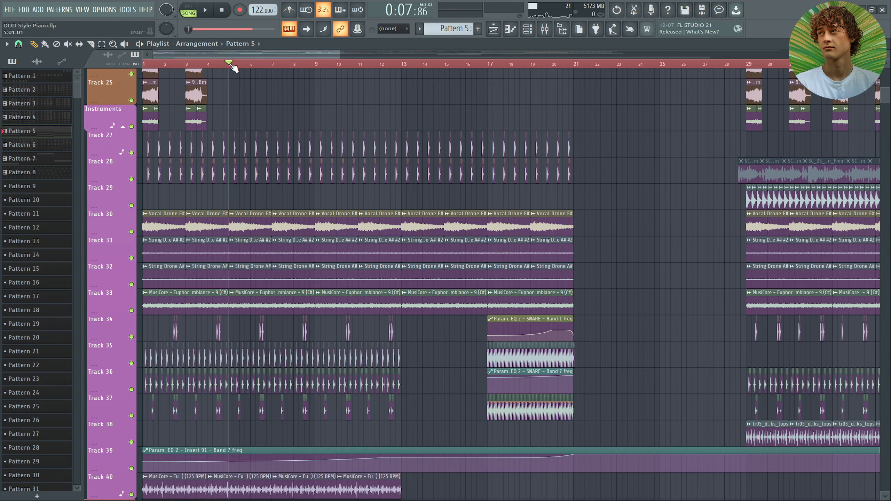
left_click_drag(231, 66, 402, 66)
key("space")
scroll(207, 179, "up", 1)
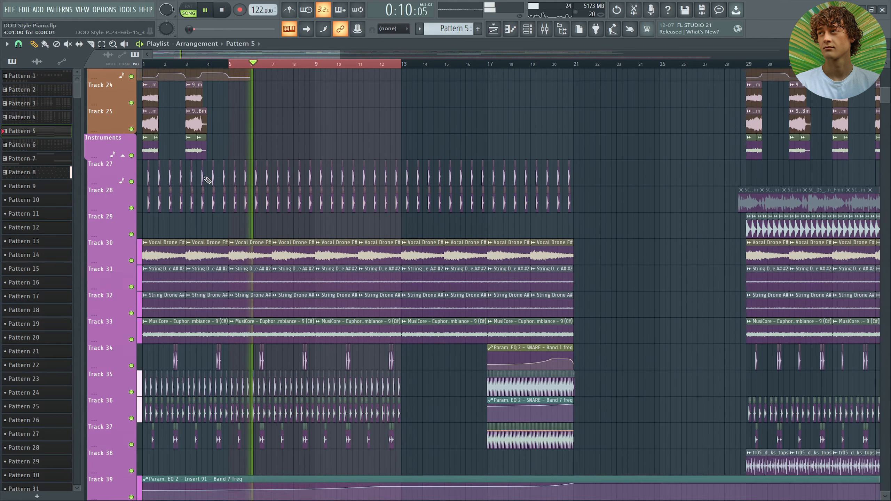
scroll(217, 180, "down", 5)
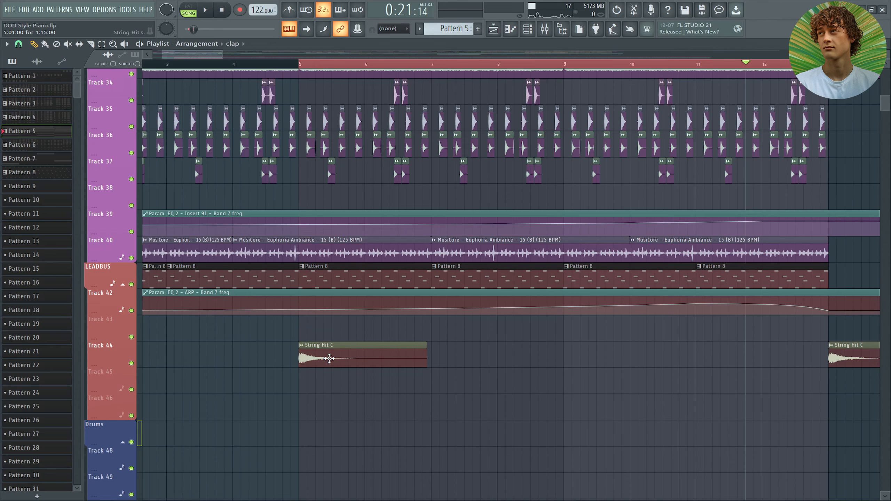
double_click(329, 358)
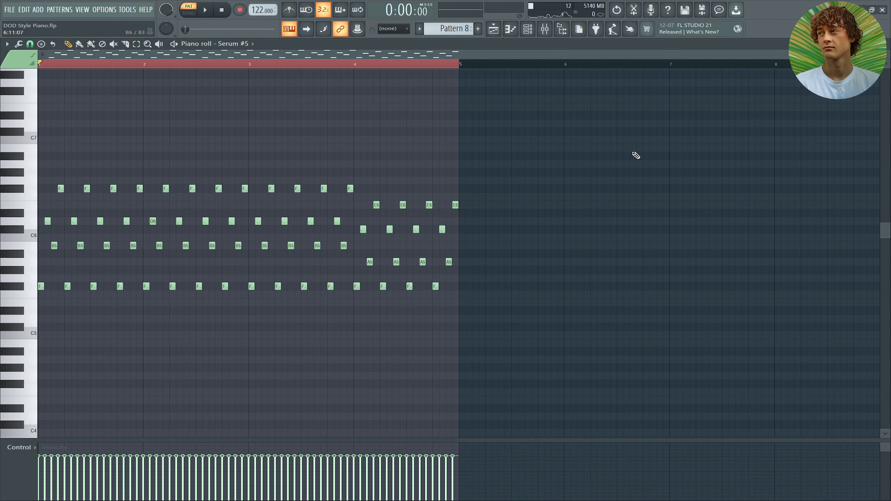
Play Pattern 8's arpeggio notes in the piano roll, stop playback, and open the Serum #5 synth from its channel.
key("space")
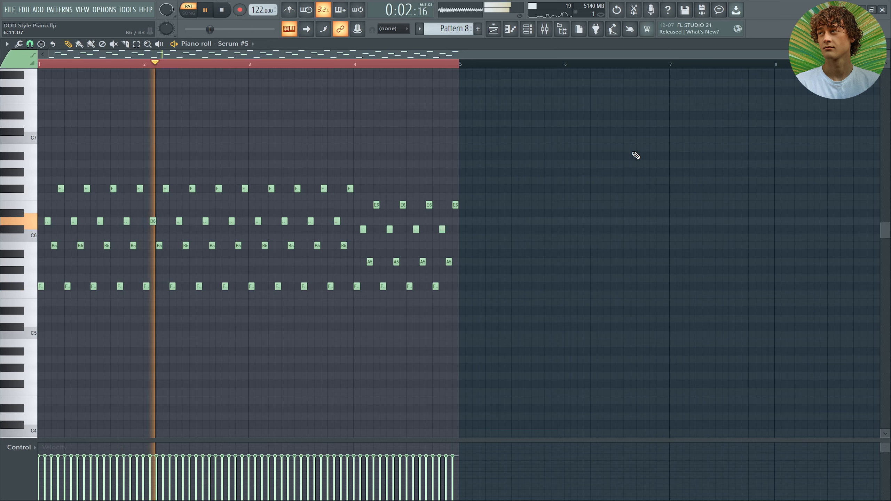
key("space")
key("F6")
left_click(383, 359)
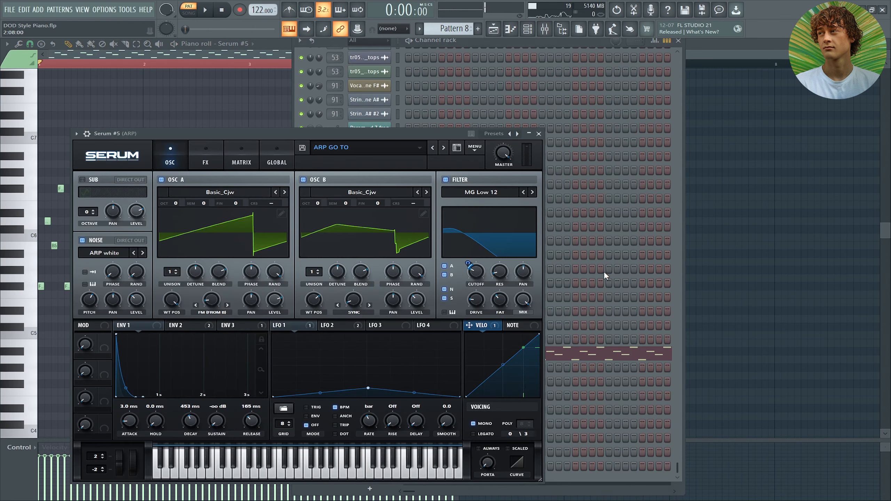
left_click_drag(414, 135, 672, 54)
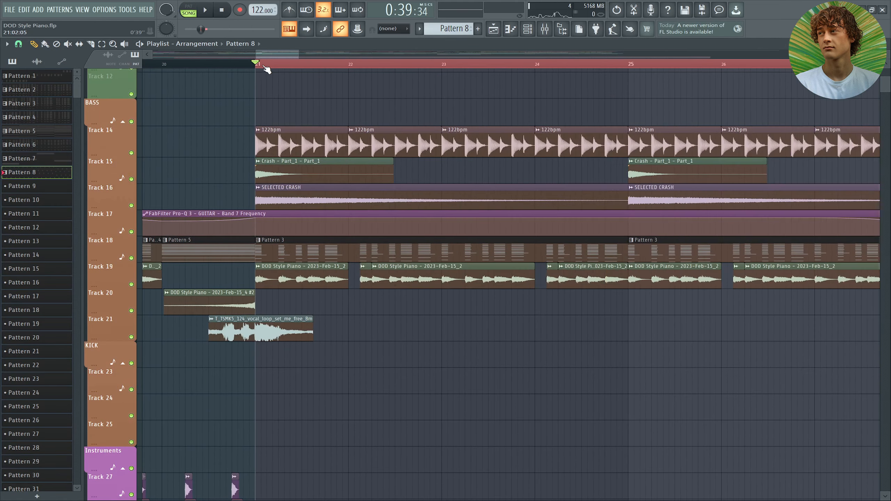
Play the drop from bar 21 with the Track 21 vocal muted, stop playback, and unmute the track.
left_click(131, 337)
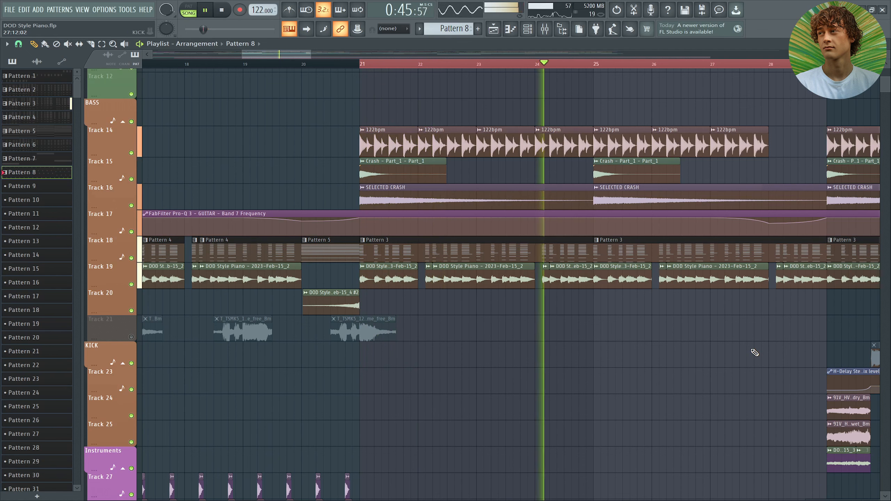
key("space")
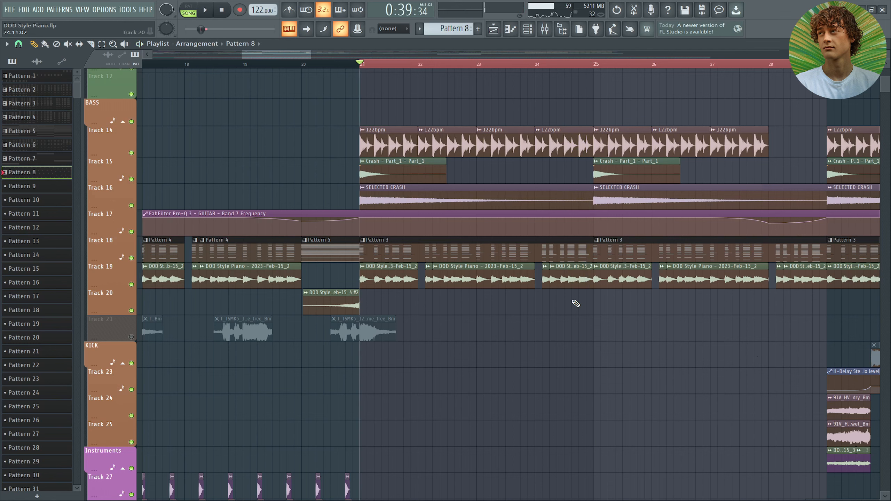
left_click(131, 337)
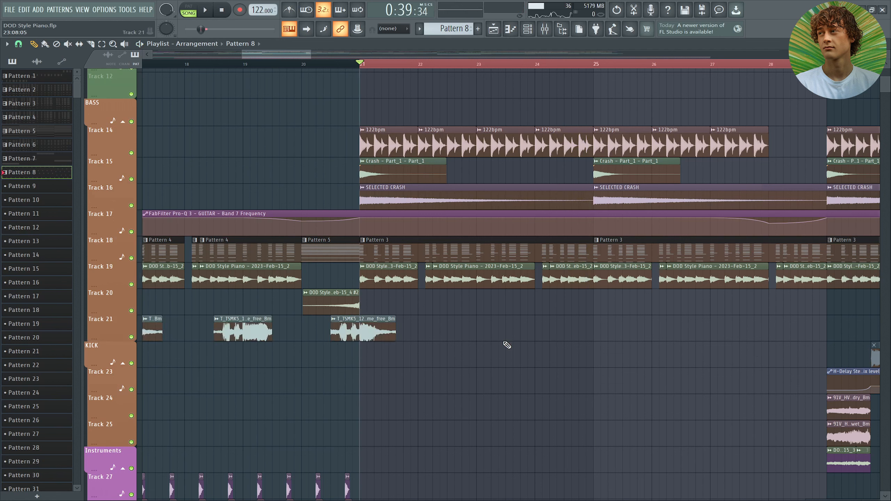
Set the playlist's playback range to bars 29 to 37.
scroll(547, 124, "down", 2)
scroll(506, 168, "down", 3)
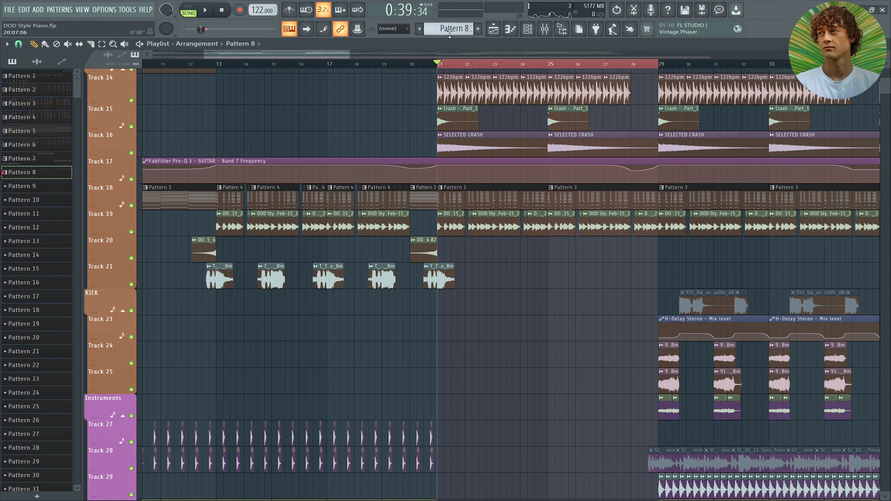
scroll(512, 86, "down", 4)
scroll(511, 86, "down", 3)
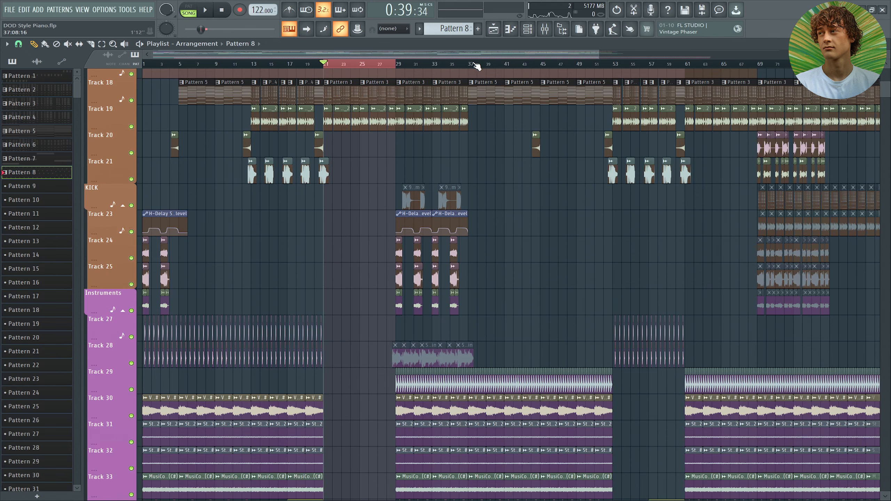
left_click_drag(476, 66, 470, 67)
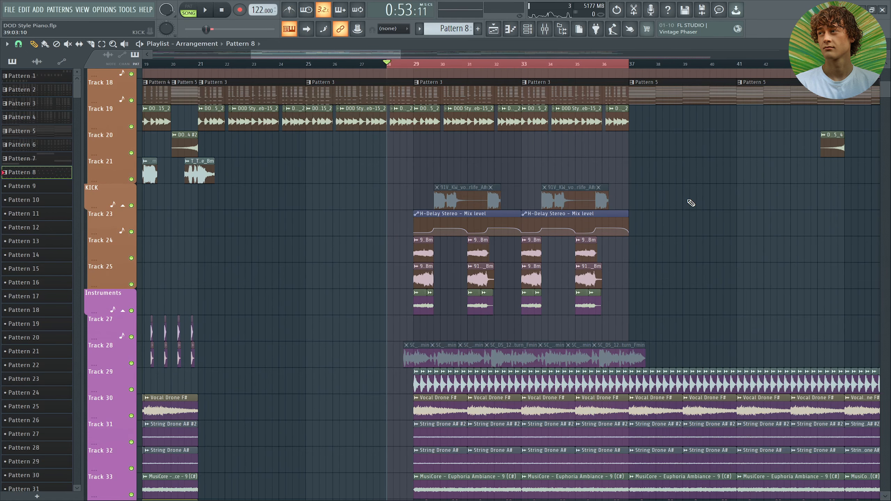
scroll(423, 69, "up", 2)
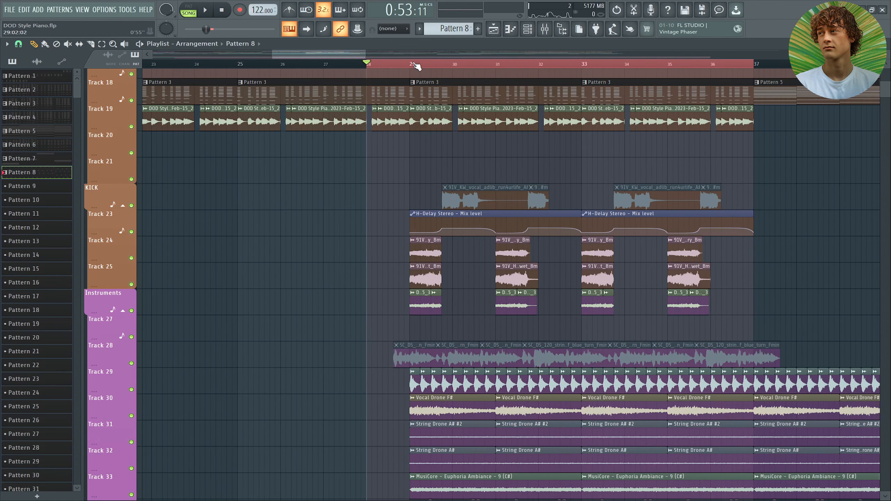
right_click(415, 64)
left_click(483, 166)
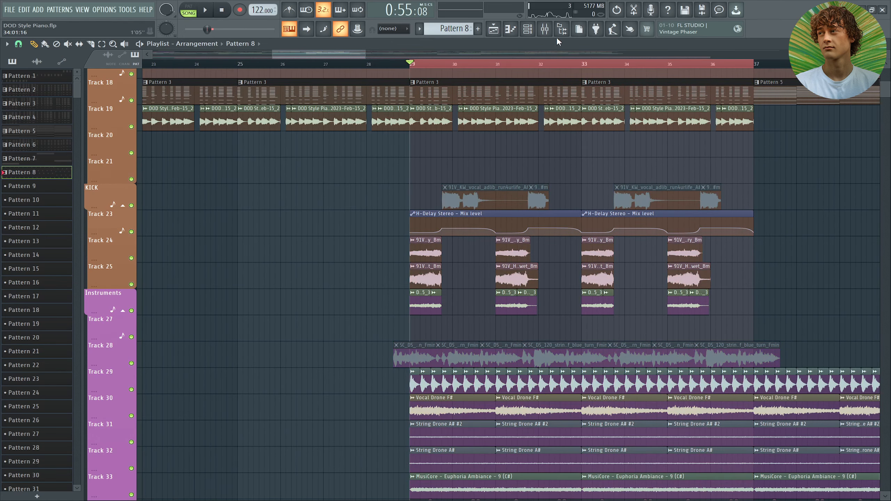
Play bars 29 to 37 with SUB BUS, DUMSNAREBUS, DRUMBUS and SNAREBUS muted in the mixer, and unmute the buses after stopping.
left_click(544, 30)
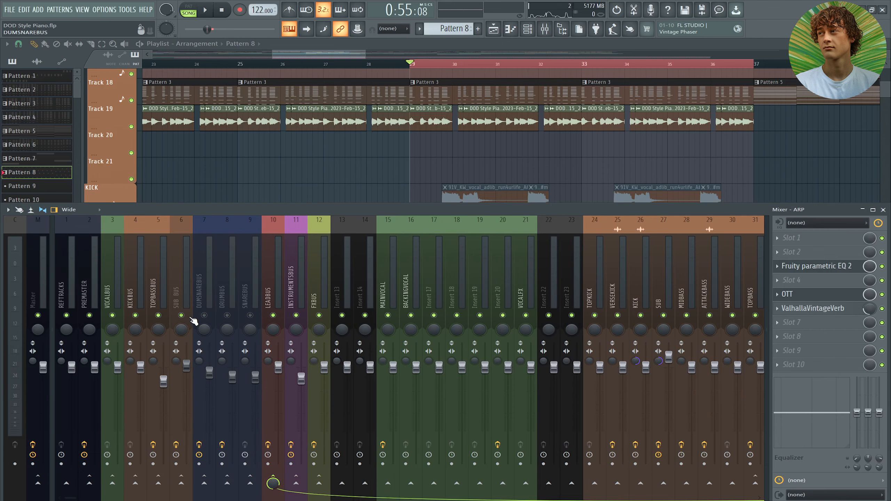
key("F9")
key("space")
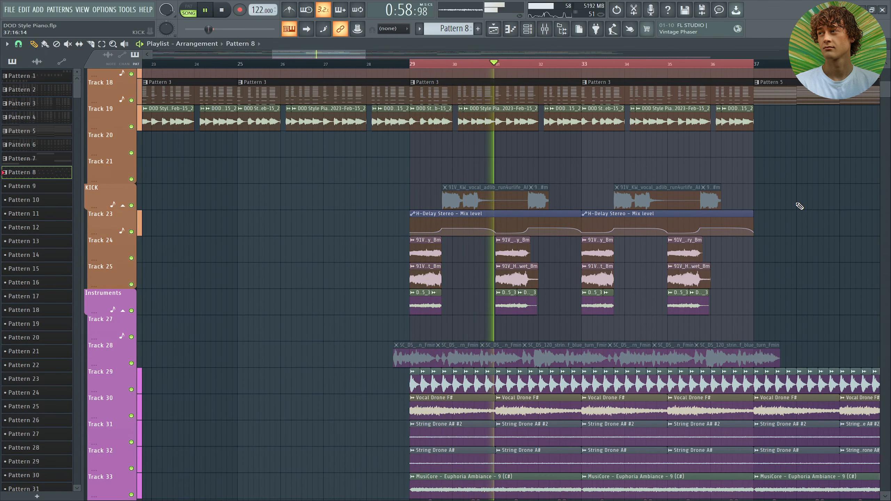
key("space")
key("F9")
key("F9")
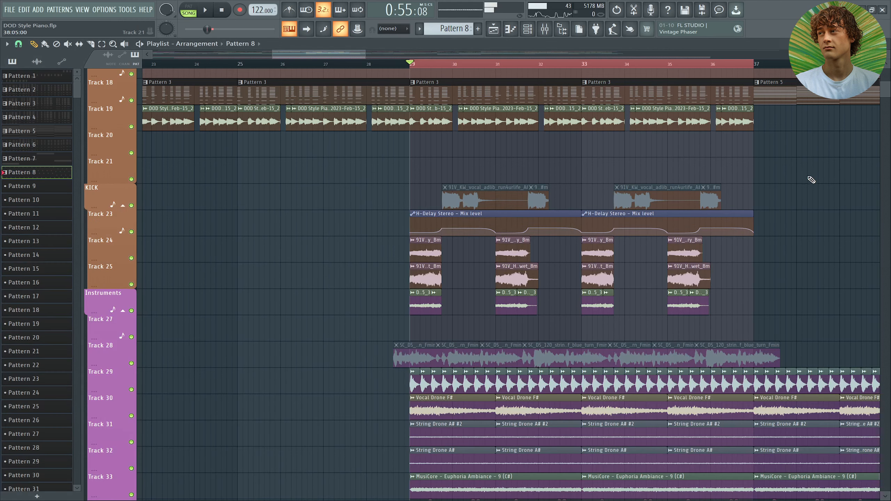
scroll(809, 261, "up", 2)
key("space")
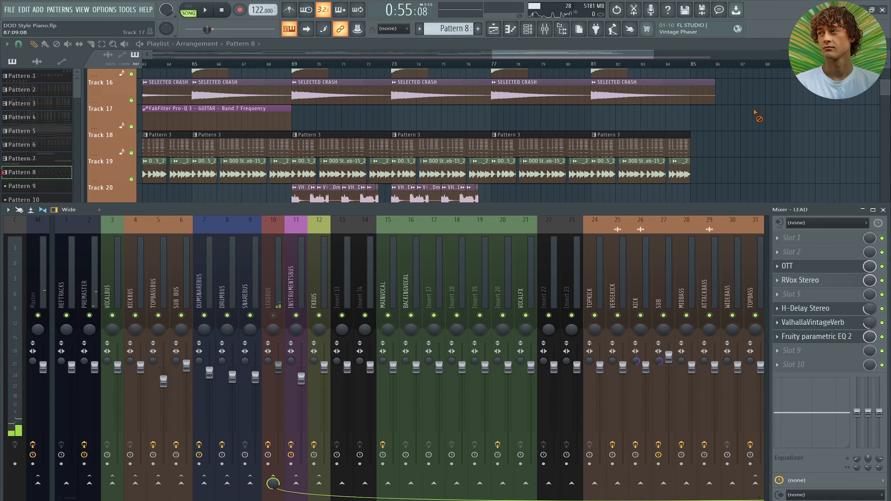
Set the playlist's playback range to bars 69 to 77, covering the vocal riff clips on Track 20.
key("F9")
scroll(297, 66, "up", 3)
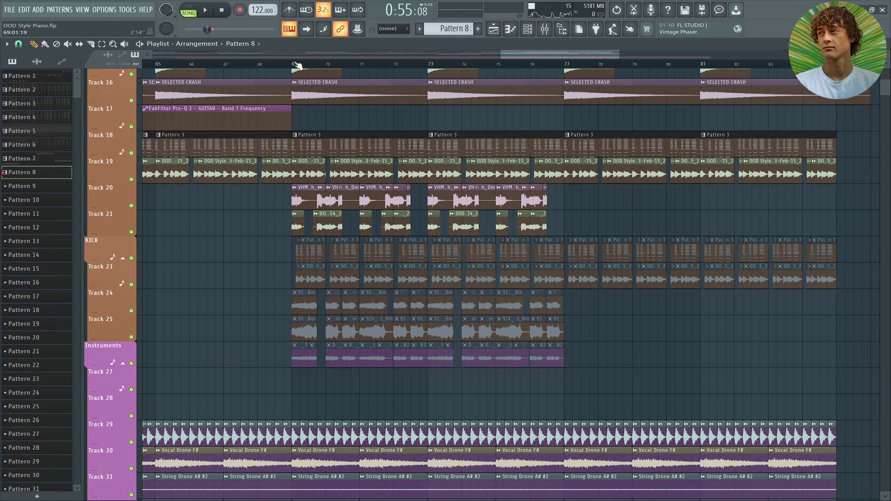
left_click_drag(294, 65, 617, 69)
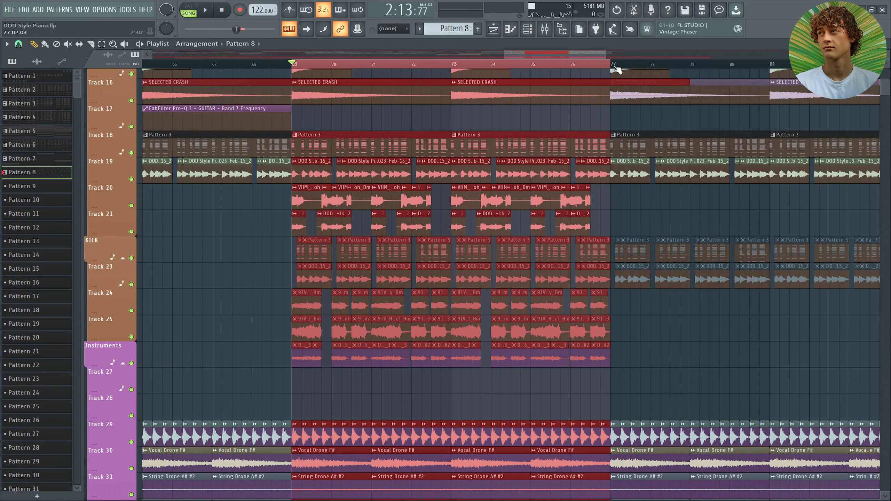
scroll(346, 67, "up", 5)
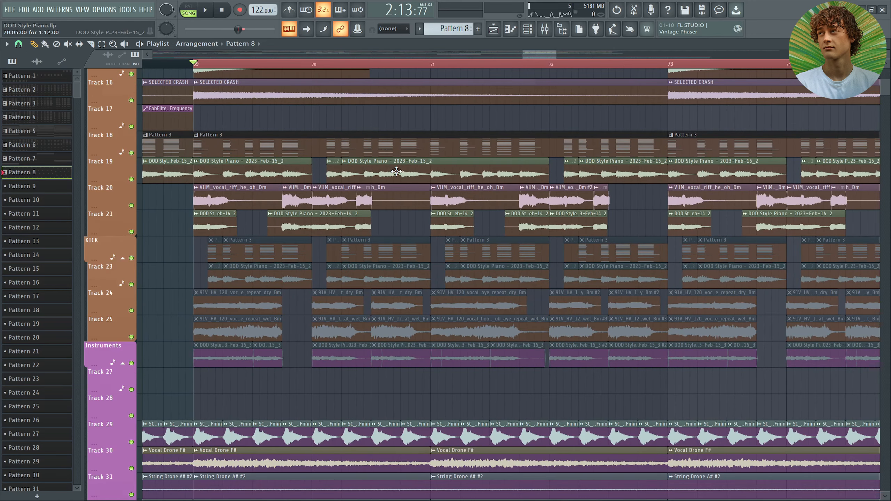
Check the bus tracks in the mixer and play the vocal riff section in bars 69 to 77.
left_click(576, 31)
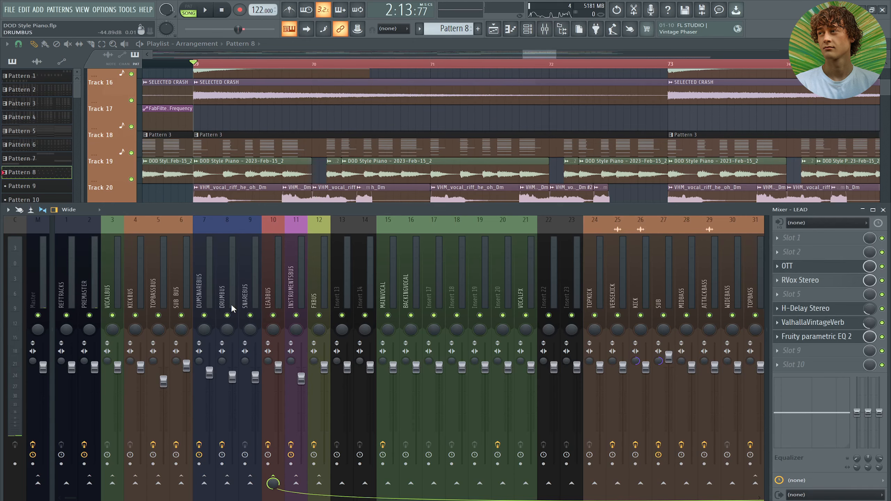
key("F9")
key("space")
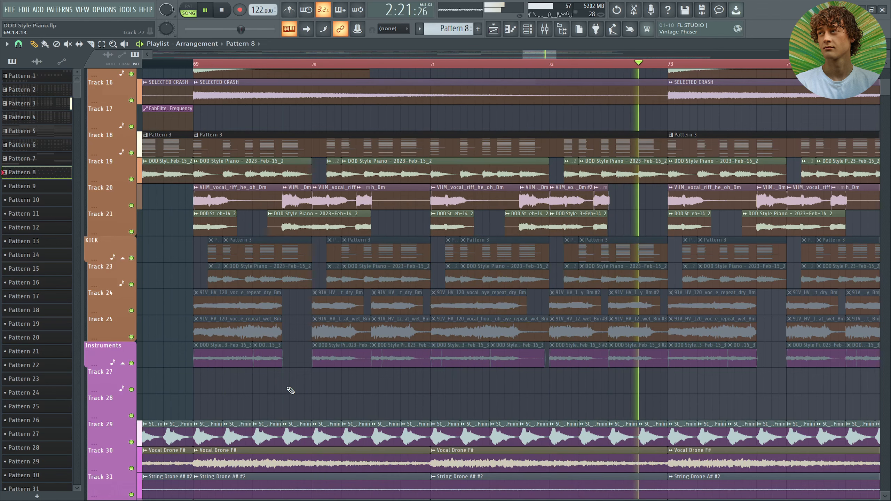
key("space")
key("F9")
key("F9")
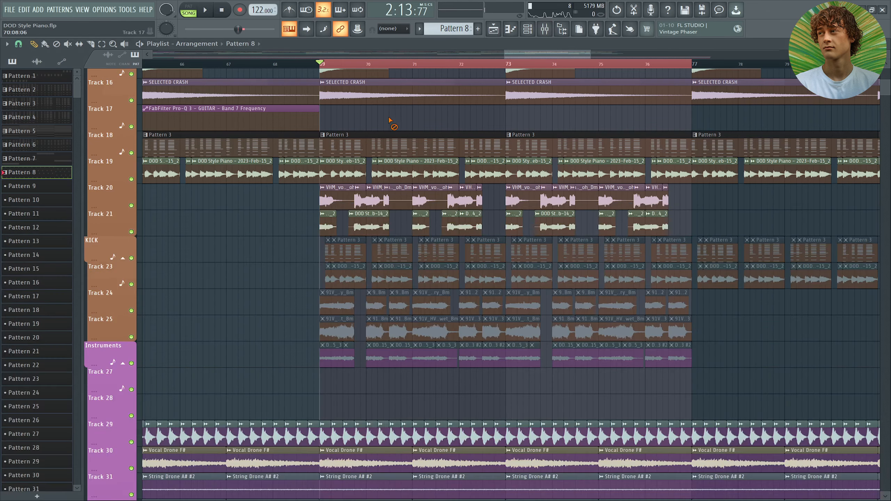
key("space")
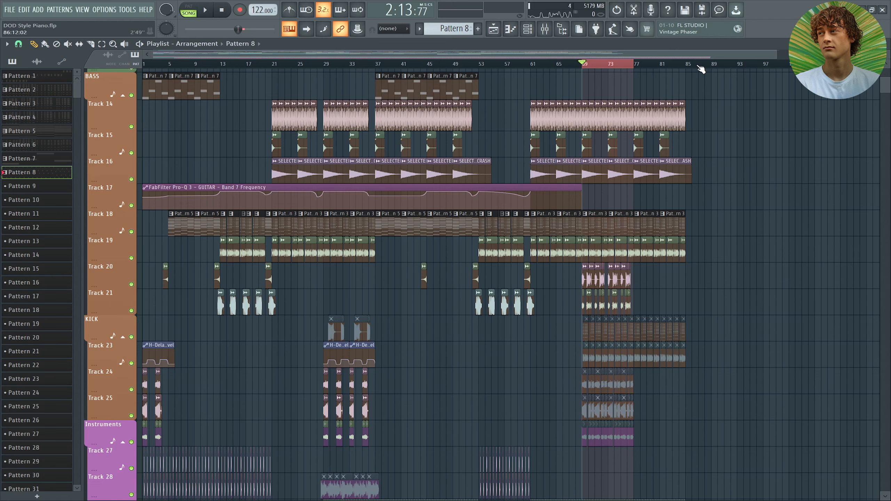
Set the playlist's playback range to the build-up in bars 17 to 21.
key("ctrl+a")
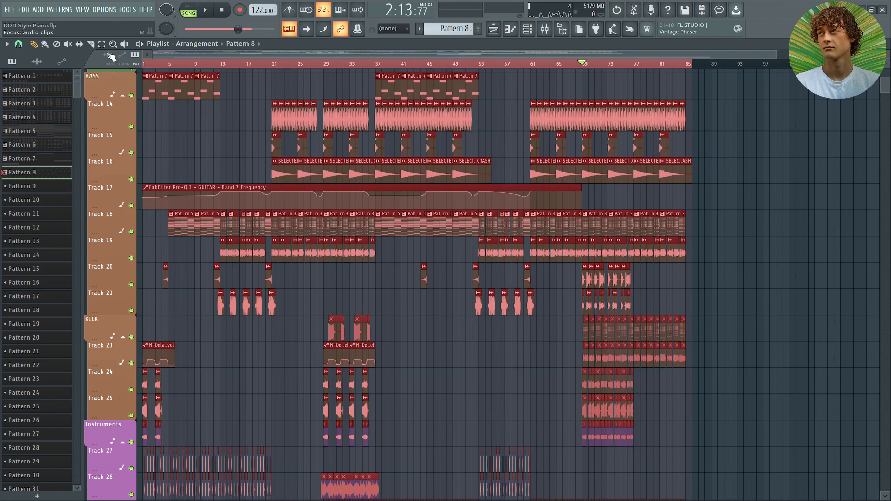
left_click(767, 166)
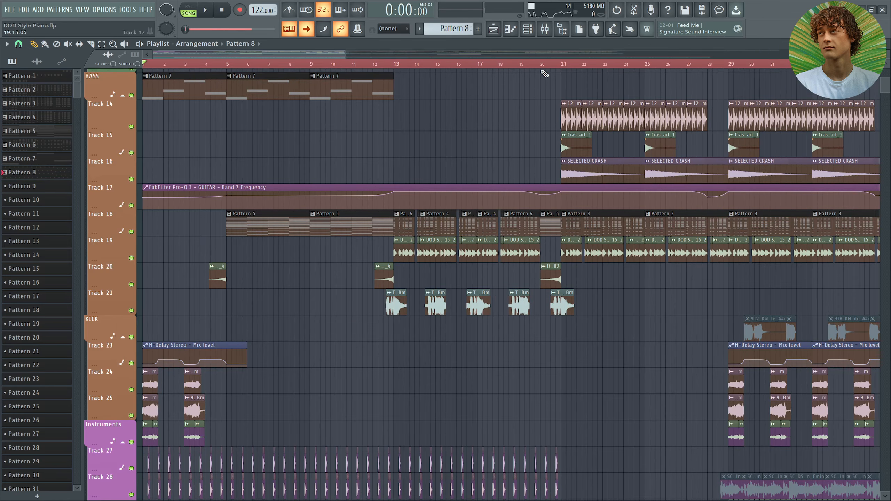
scroll(544, 73, "up", 4, "ctrl")
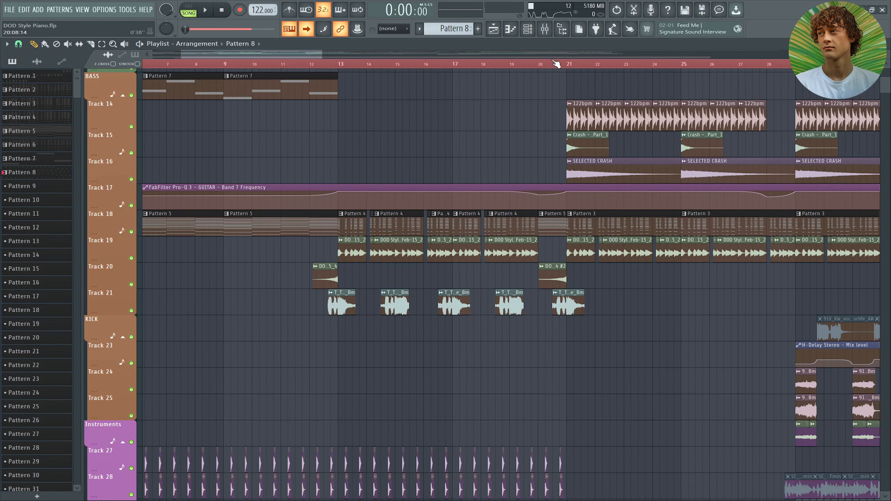
scroll(529, 93, "down", 3)
scroll(532, 66, "up", 3)
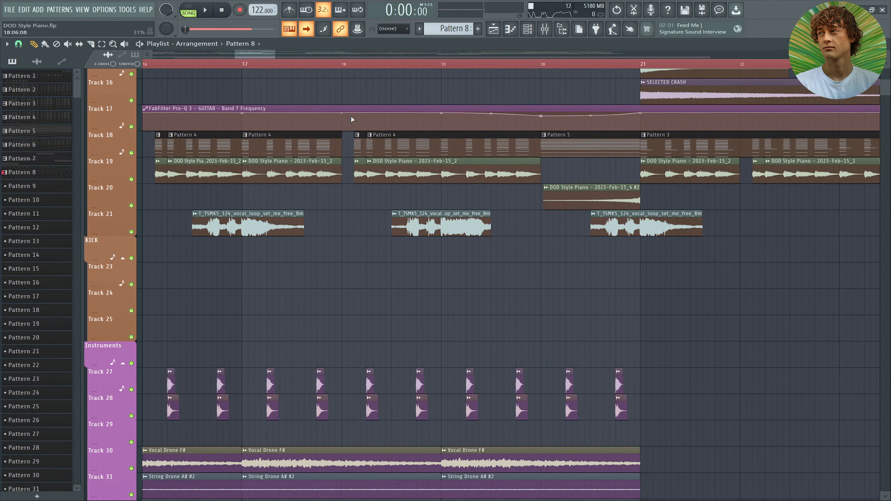
left_click_drag(246, 65, 641, 65)
Play the build-up with the snare clips and their EQ automation on Tracks 34 to 37 in view, and stop playback.
scroll(338, 65, "down", 6)
scroll(337, 65, "up", 2)
scroll(312, 230, "up", 1)
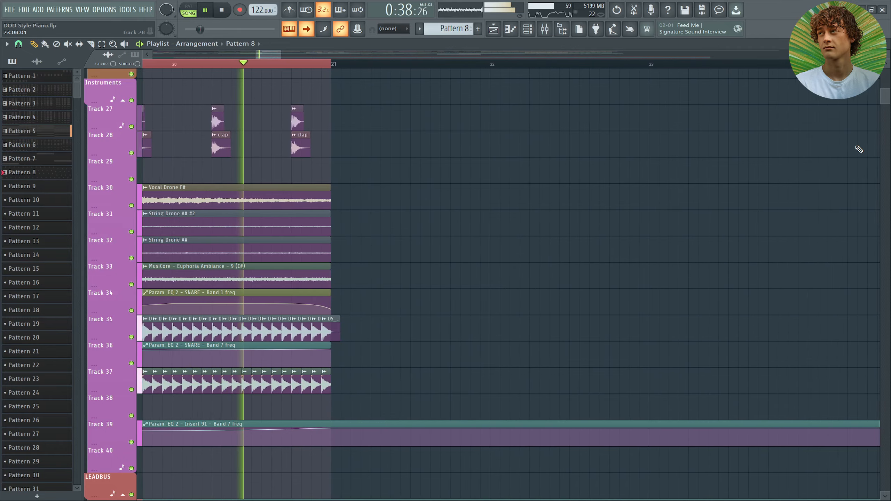
key("space")
Mute VOCALBUS, KICKBUS, TOPBASSBUS, SUB BUS, LEADBUS, INSTRUMENTSBUS and FXBUS in the mixer, leaving the drum and snare buses on.
left_click(545, 30)
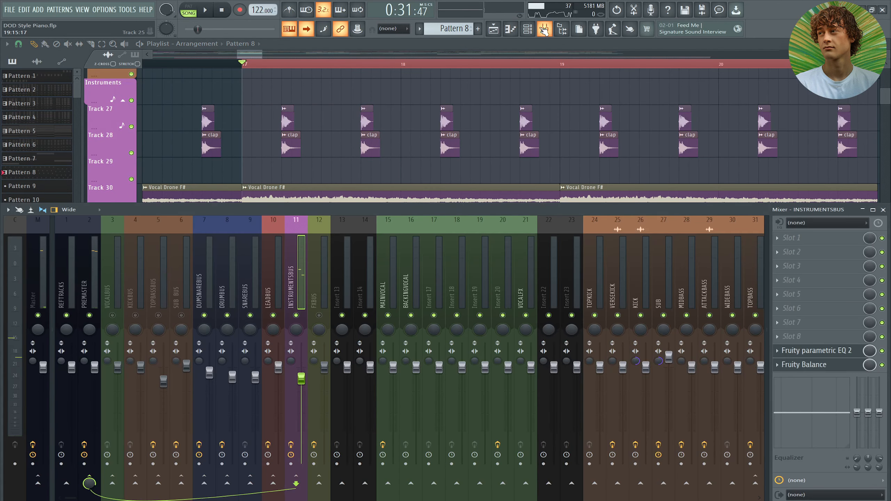
key("F9")
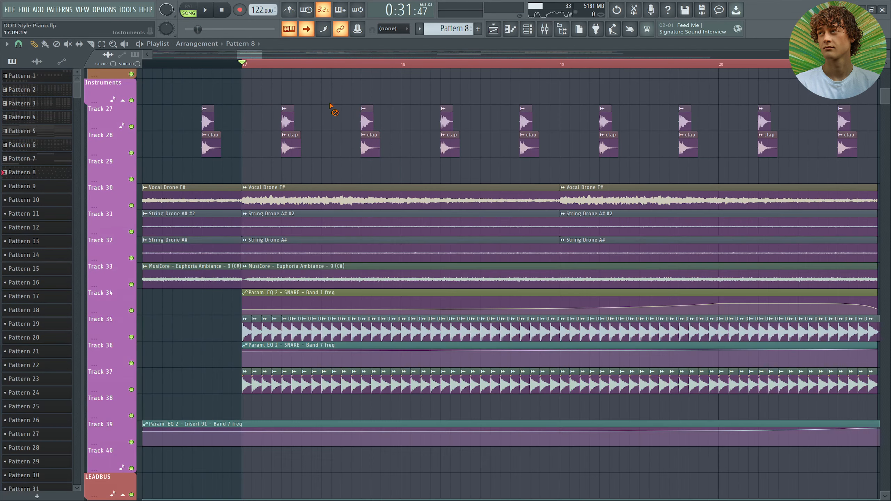
scroll(337, 106, "down", 4)
scroll(365, 63, "up", 2)
key("F9")
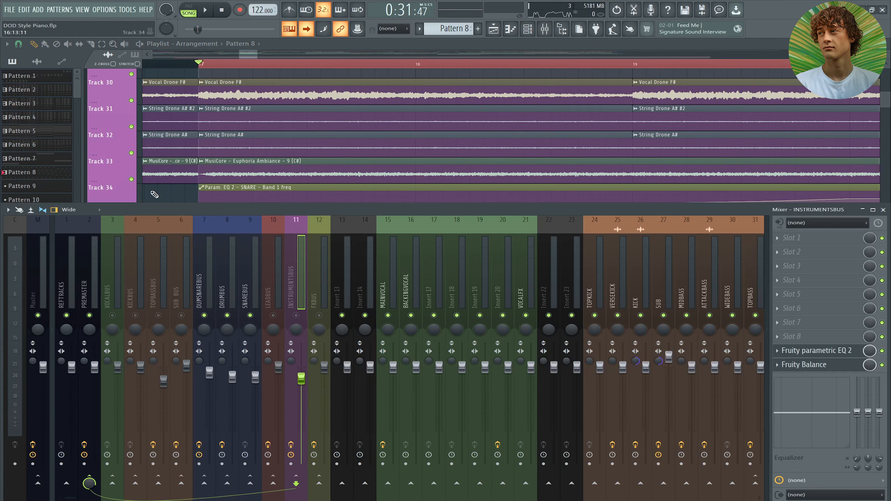
Mute Track 37 and most of the bar 17 snare clips on Track 35, leaving five spaced hits, and play the thinned rhythm.
key("F9")
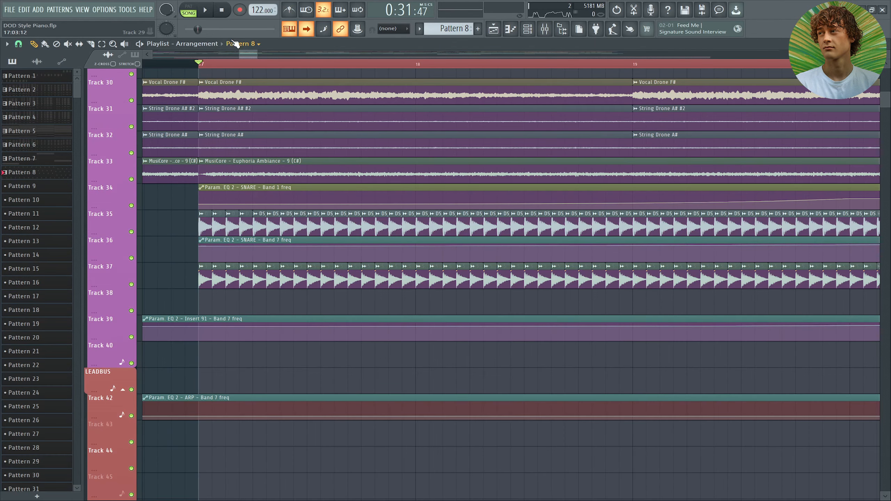
scroll(250, 114, "up", 9)
left_click(289, 256)
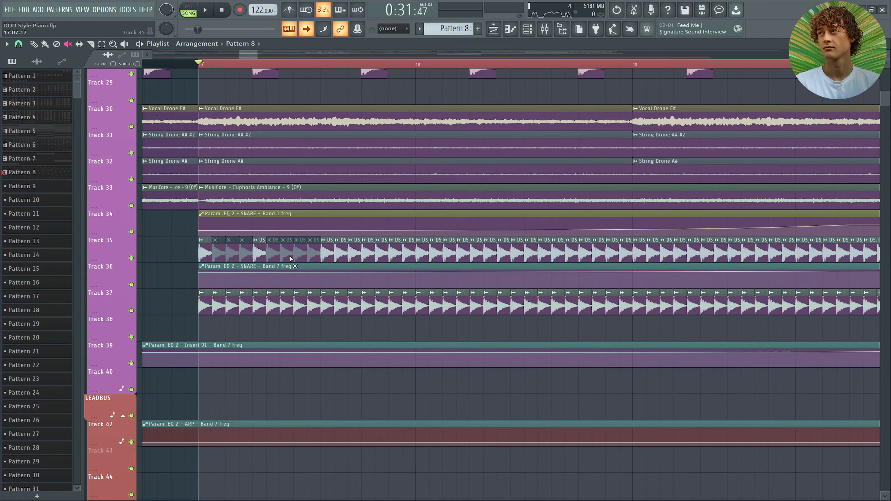
left_click_drag(304, 258, 281, 254)
key("space")
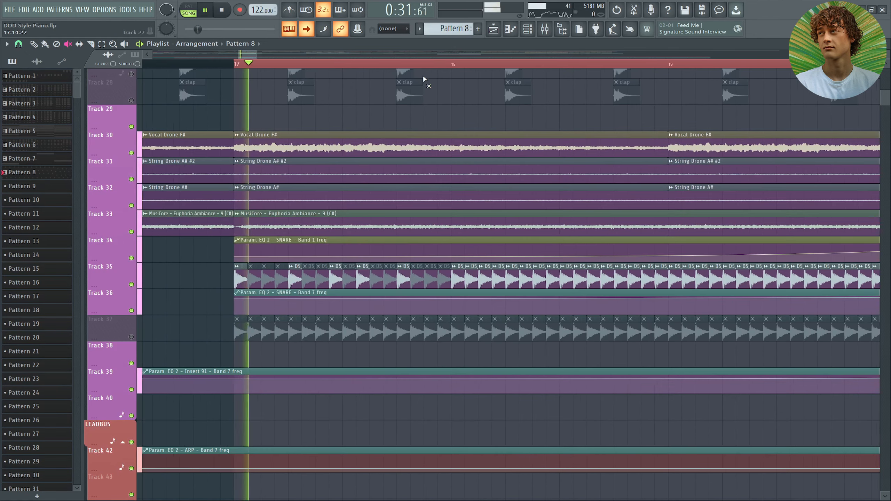
key("space")
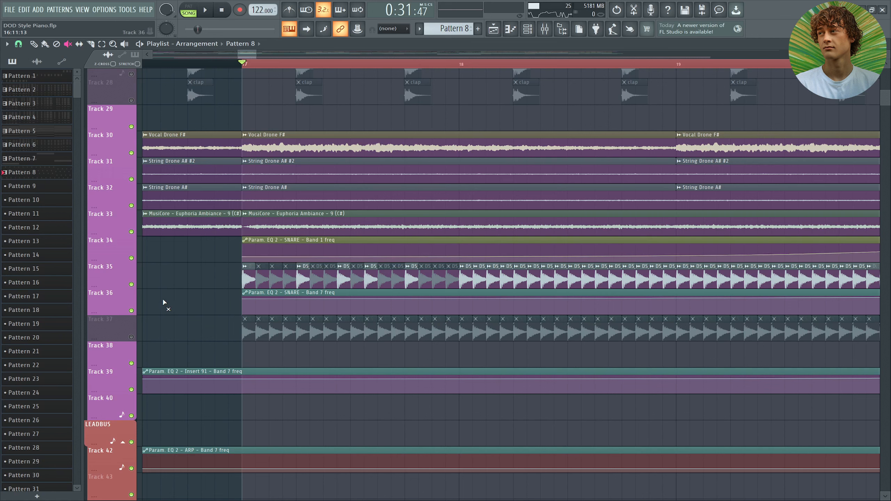
Unmute Track 37 and all the muted snare clips in bar 17 on Track 35.
left_click(136, 336)
left_click_drag(260, 280, 454, 282)
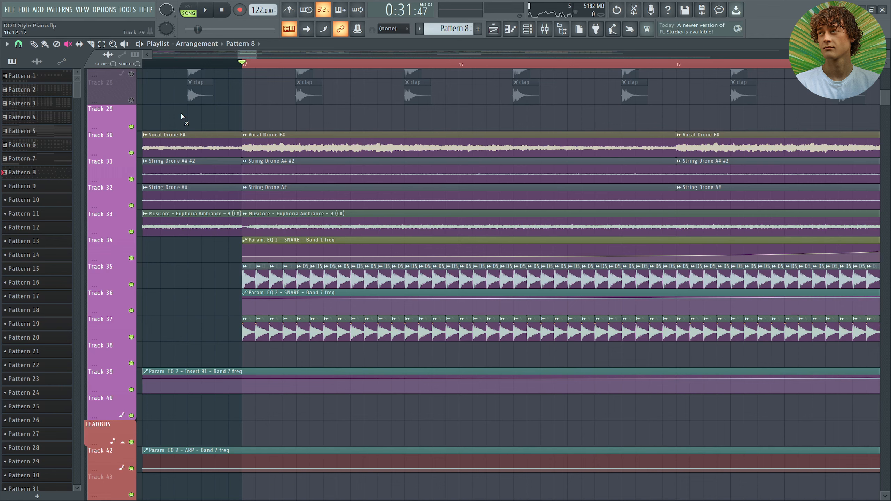
left_click(550, 31)
left_click(549, 31)
Play the whole arrangement from bar 1 with the opening bars in view, and make the playlist follow the playback position.
key("space")
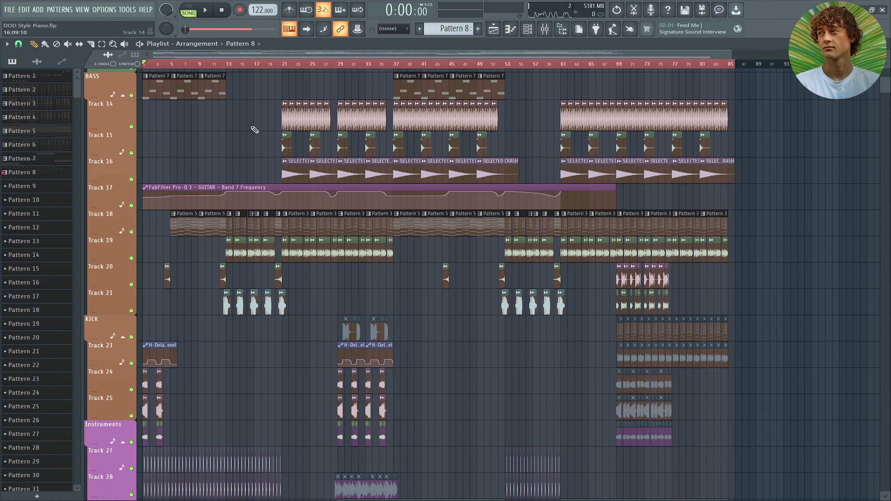
key("space")
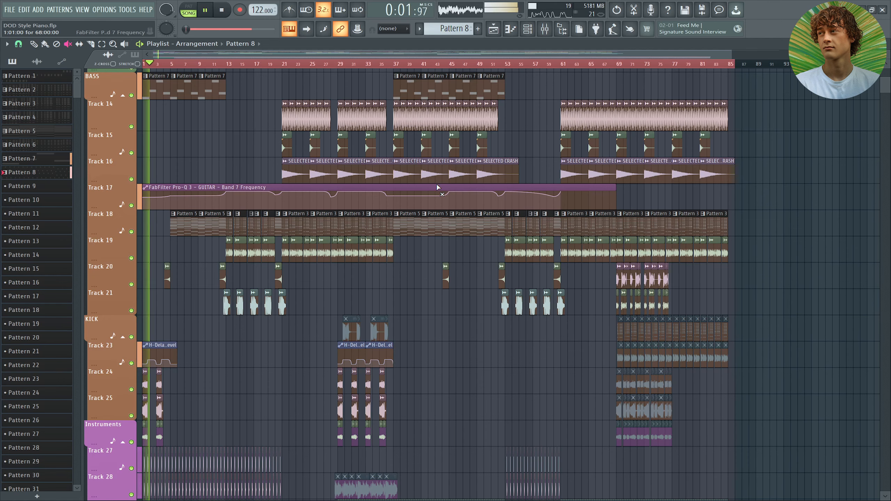
scroll(149, 67, "up", 2)
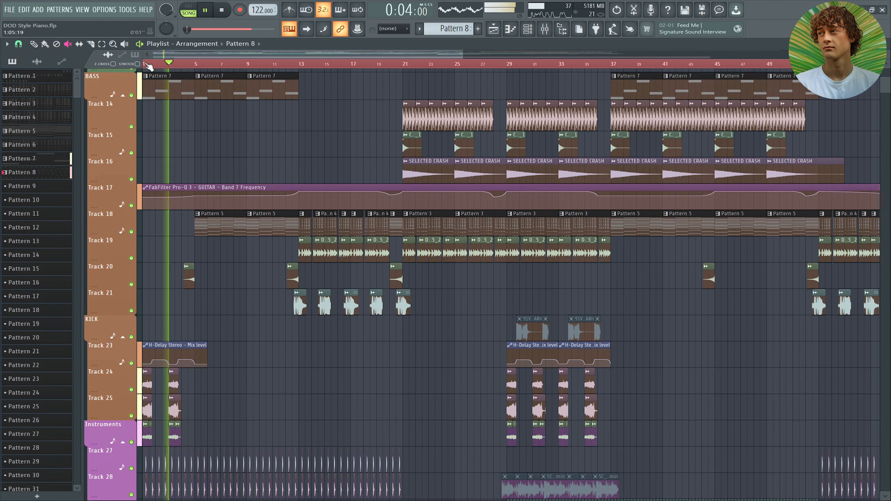
scroll(149, 66, "up", 4)
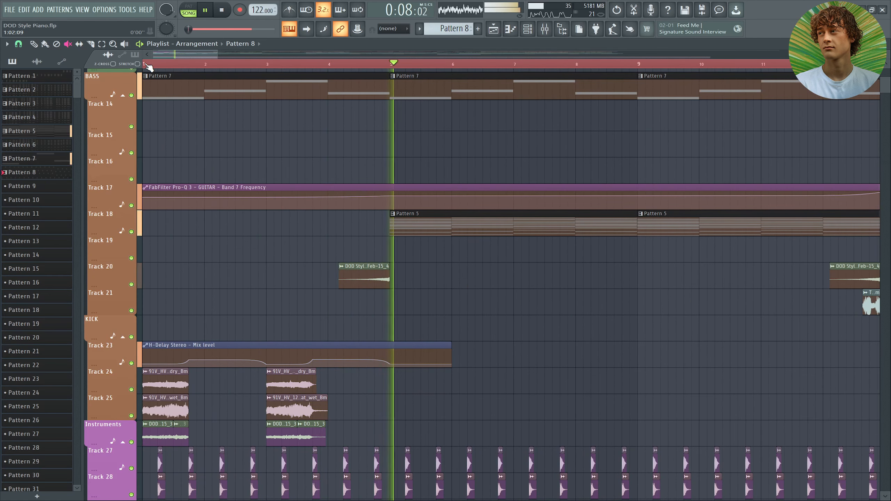
left_click(35, 44)
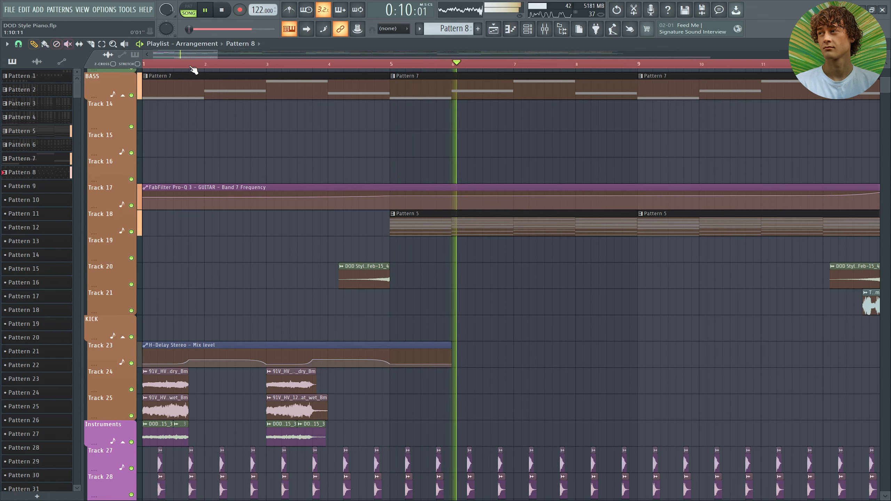
left_click(311, 31)
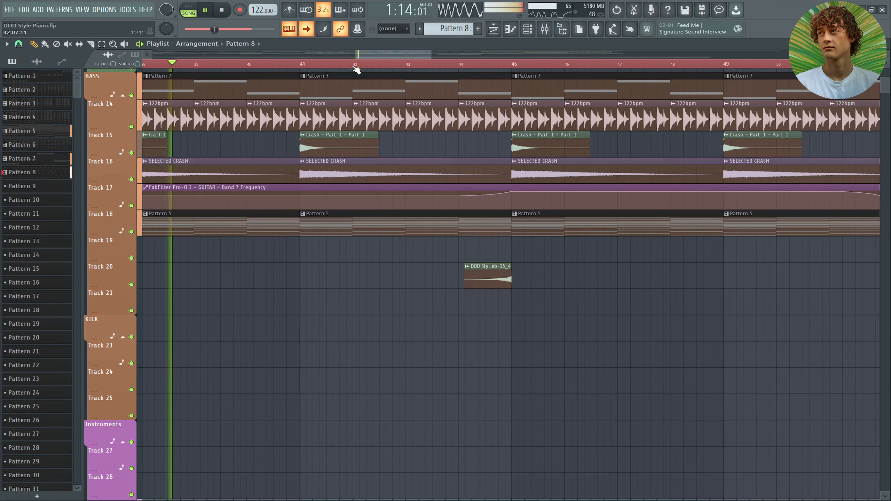
Follow the playback from bar 40 to bar 75, examining the drone and drum clips on Tracks 29 to 40 and the vocal clips on Tracks 20 and 21.
scroll(339, 148, "down", 8)
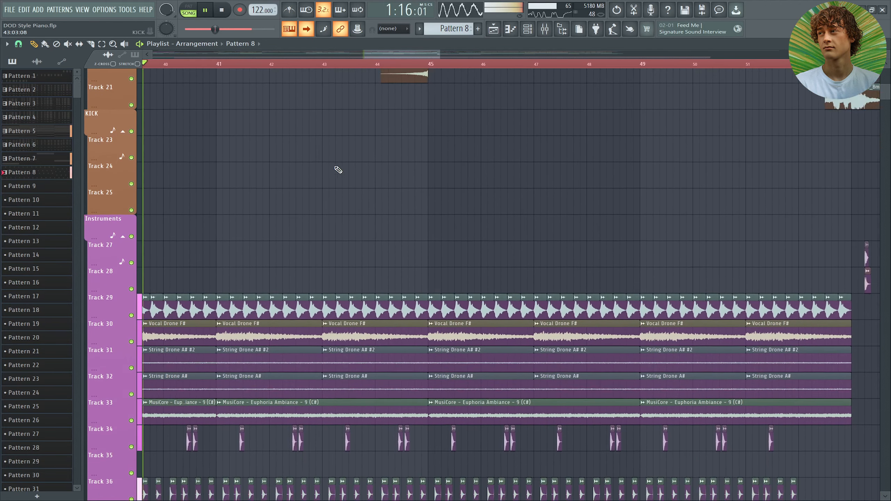
scroll(338, 169, "down", 7)
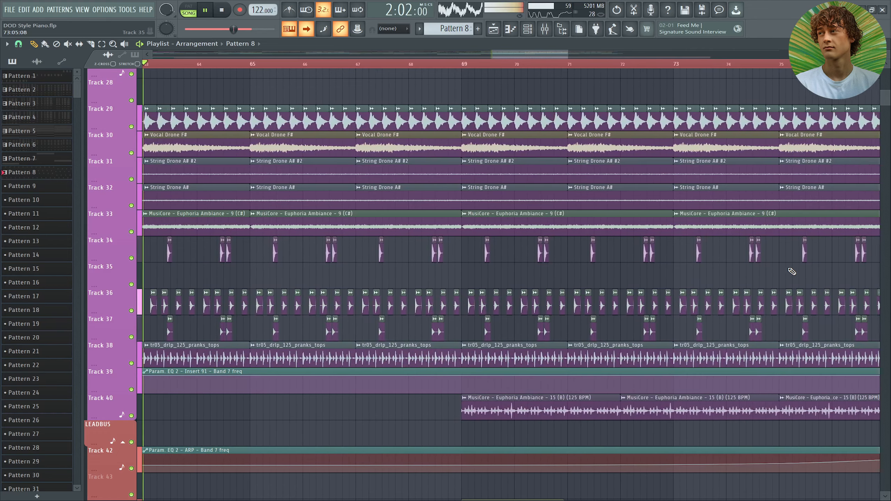
scroll(790, 269, "up", 10)
scroll(788, 267, "up", 5)
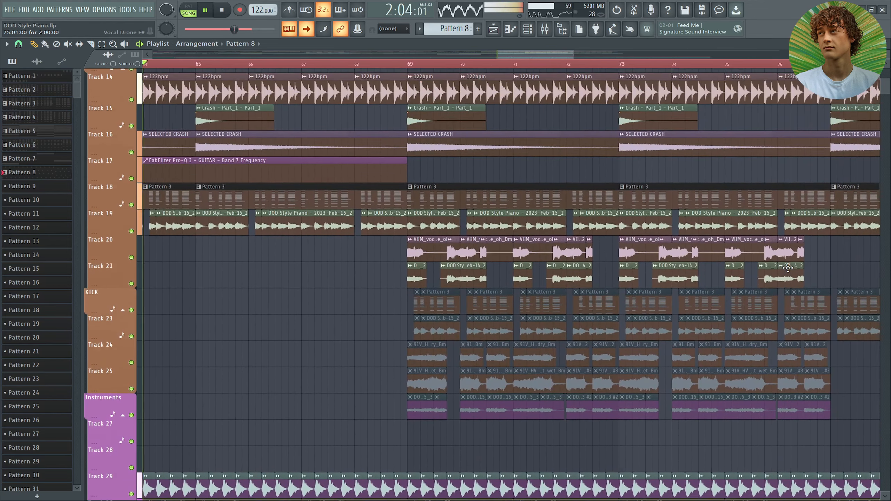